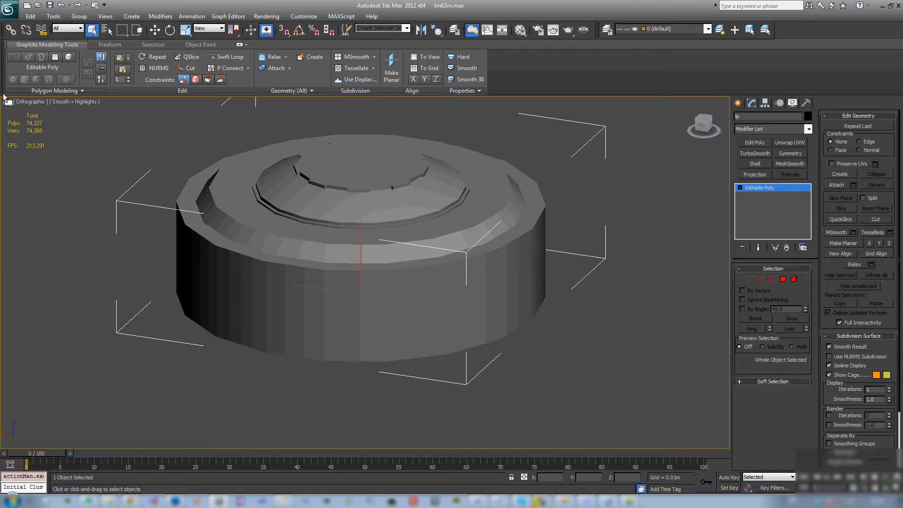
- Configure the viewport statistics to show polygon and vertex counts for both the total scene and the selected object
{"action": "left_click", "coordinate": [7, 101]}
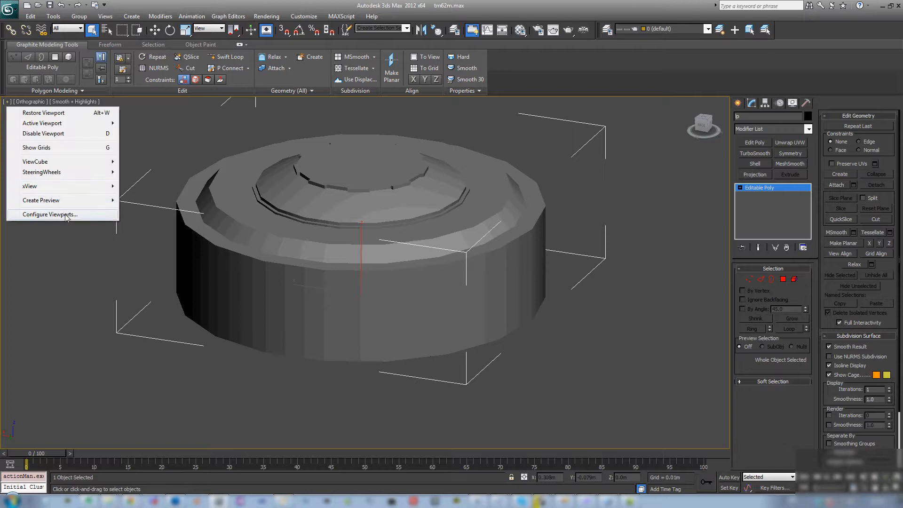
{"action": "left_click", "coordinate": [50, 214]}
{"action": "left_click", "coordinate": [377, 137]}
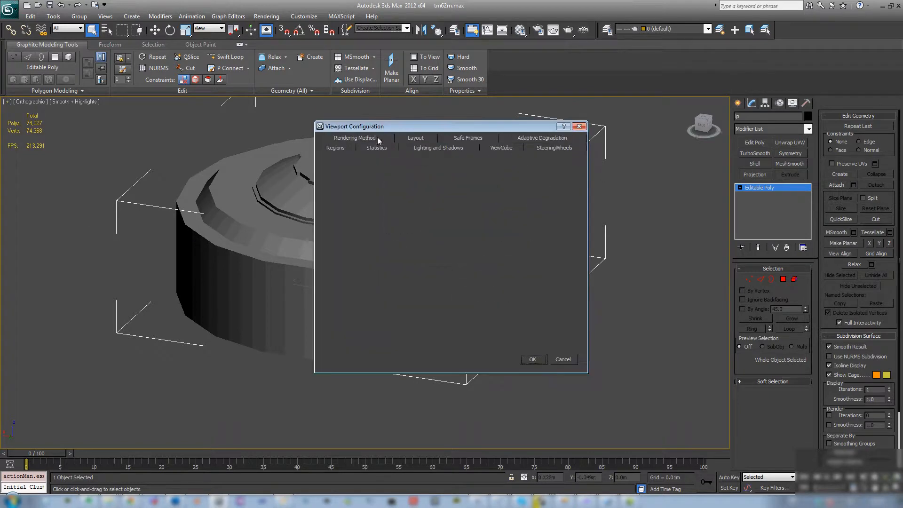
{"action": "left_click", "coordinate": [498, 215]}
{"action": "left_click", "coordinate": [532, 359]}
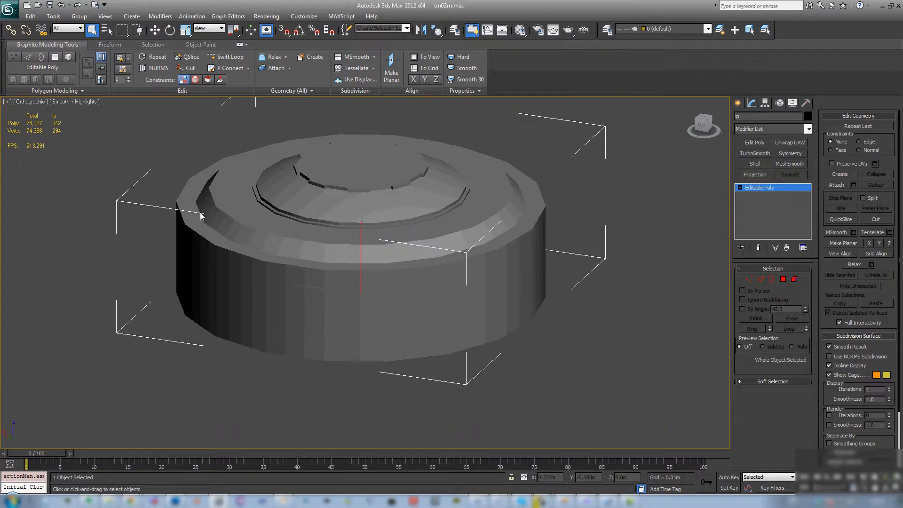
- Inspect the low-poly model's topology with edged faces displayed, and restore plain shading
{"action": "middle_click_drag", "start_coordinate": [180, 191], "coordinate": [315, 222]}
{"action": "key", "text": "F4"}
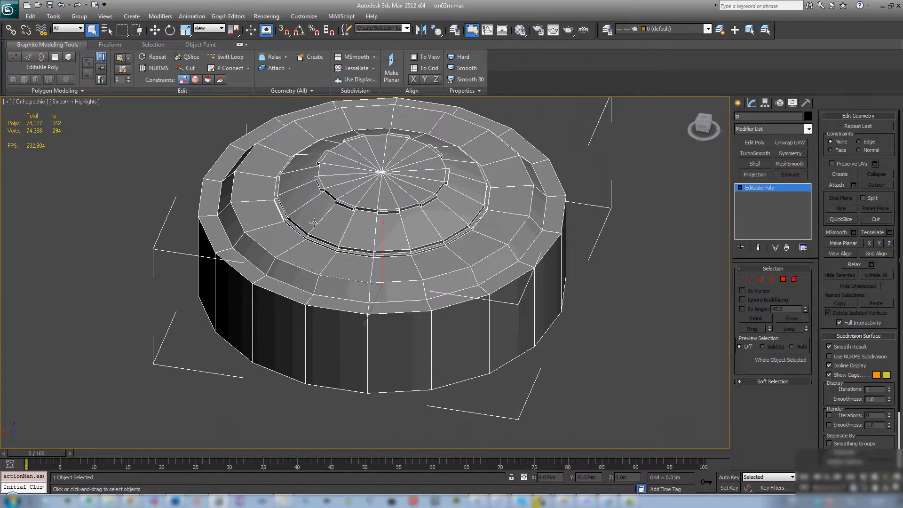
{"action": "key", "text": "F4"}
{"action": "mouse_move", "coordinate": [488, 224]}
{"action": "middle_mouse_down", "text": "alt"}
{"action": "mouse_move", "coordinate": [472, 203]}
{"action": "mouse_move", "coordinate": [460, 136]}
{"action": "mouse_move", "coordinate": [416, 240]}
{"action": "mouse_move", "coordinate": [421, 218]}
{"action": "mouse_move", "coordinate": [479, 214]}
{"action": "middle_mouse_up", "text": "alt"}
{"action": "scroll", "coordinate": [462, 214], "scroll_direction": "down", "scroll_amount": 4}
{"action": "scroll", "coordinate": [463, 215], "scroll_direction": "up", "scroll_amount": 2}
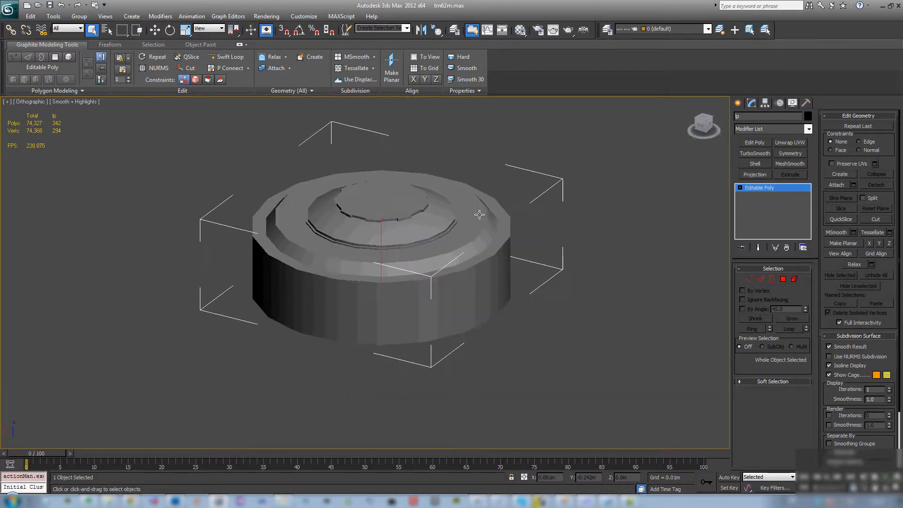
- Hide the low-poly object and unhide the high-poly object named hp
{"action": "right_click", "coordinate": [471, 232]}
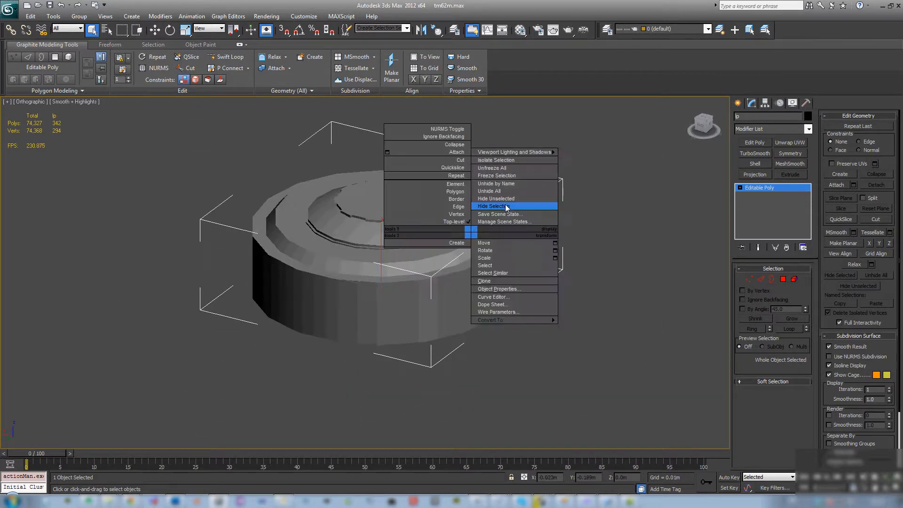
{"action": "left_click", "coordinate": [506, 206]}
{"action": "right_click", "coordinate": [505, 204]}
{"action": "left_click", "coordinate": [540, 160]}
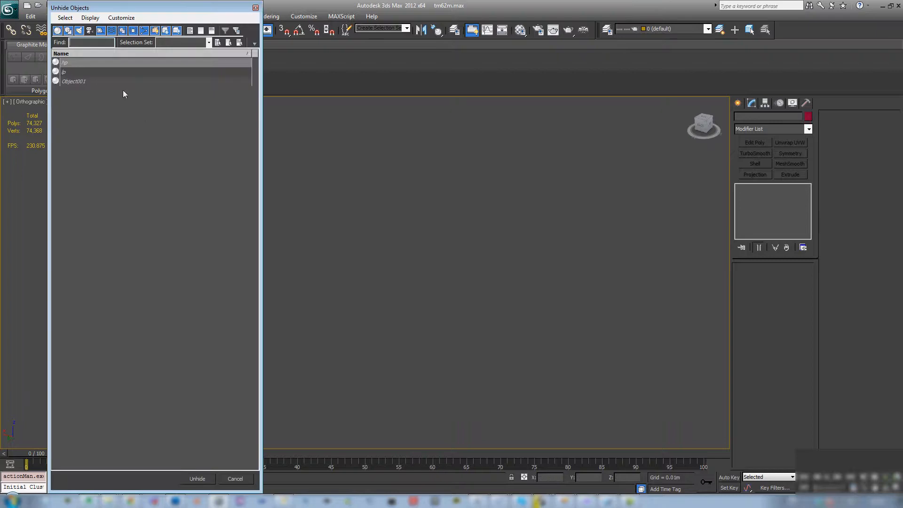
{"action": "left_click", "coordinate": [66, 62]}
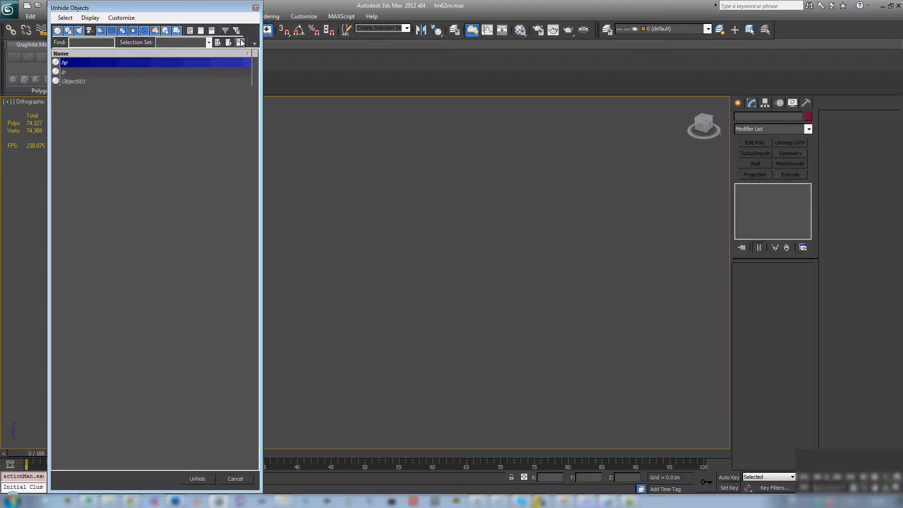
{"action": "double_click", "coordinate": [73, 64]}
{"action": "middle_click_drag", "start_coordinate": [454, 256], "coordinate": [404, 286]}
{"action": "scroll", "coordinate": [457, 245], "scroll_direction": "up", "scroll_amount": 5}
{"action": "scroll", "coordinate": [402, 279], "scroll_direction": "down", "scroll_amount": 5}
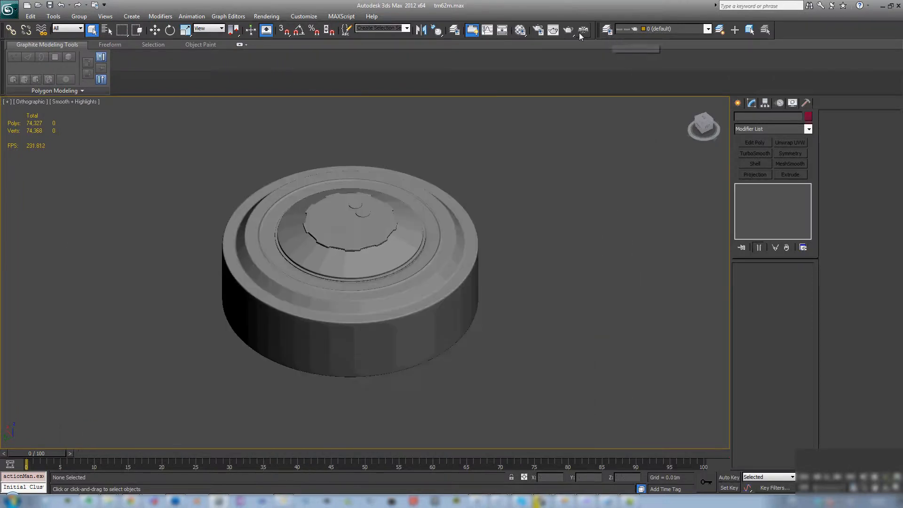
- Open the Material Editor and import the file containing the coloured material spheres into the scene
{"action": "left_click", "coordinate": [523, 32]}
{"action": "scroll", "coordinate": [380, 255], "scroll_direction": "down", "scroll_amount": 5}
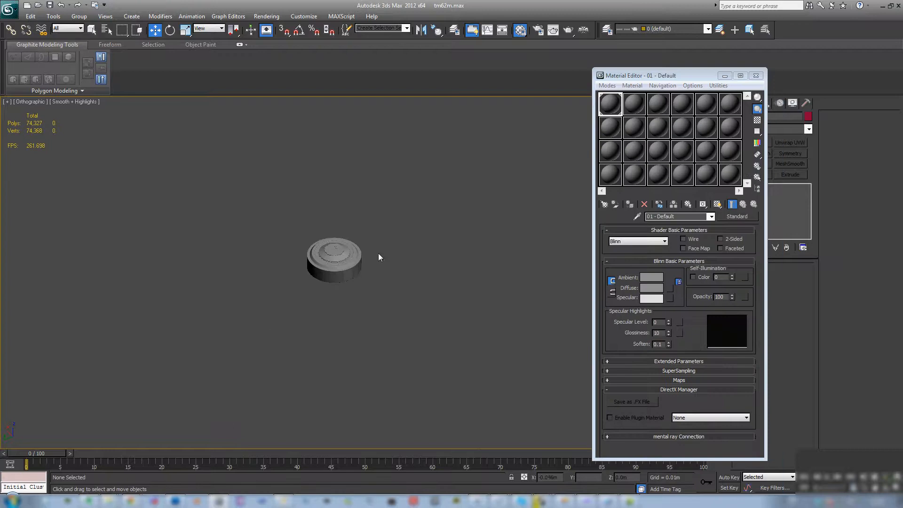
{"action": "middle_click_drag", "start_coordinate": [433, 257], "coordinate": [398, 237]}
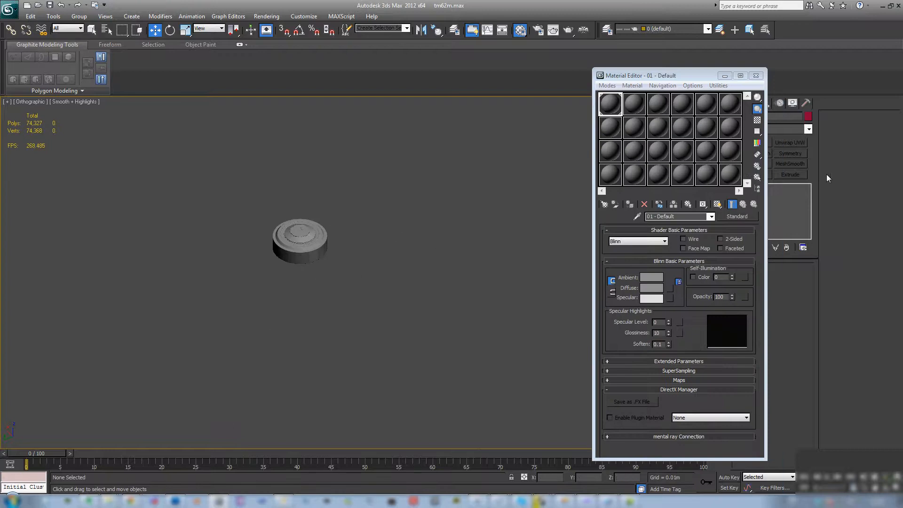
{"action": "left_click_drag", "start_coordinate": [482, 232], "coordinate": [402, 281]}
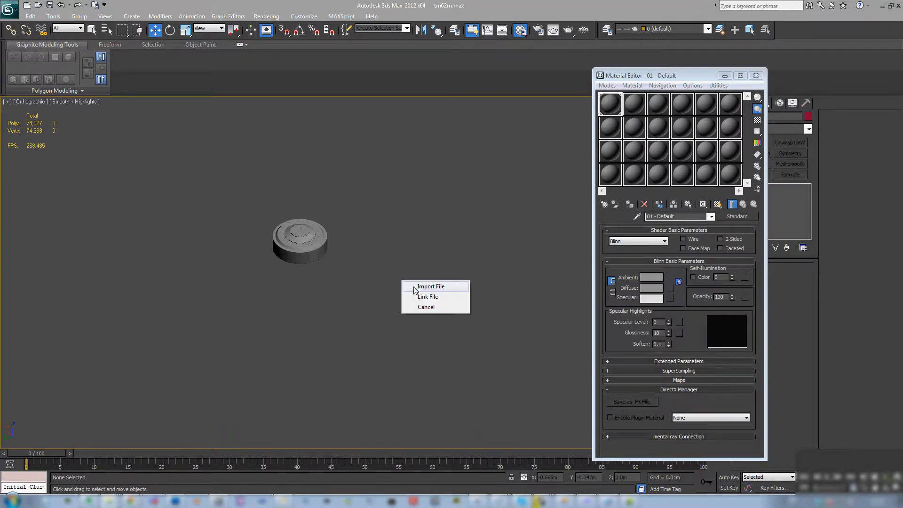
{"action": "left_click", "coordinate": [418, 287]}
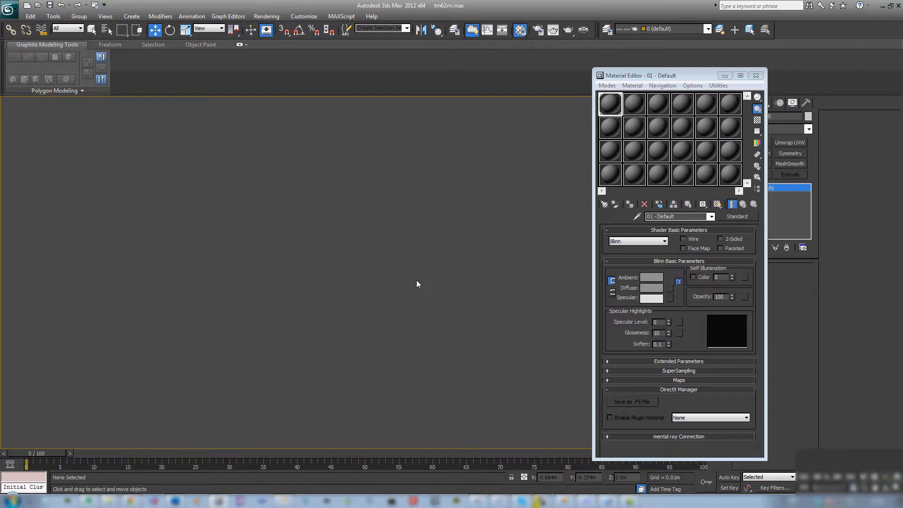
{"action": "key", "text": "ctrl+shift+g"}
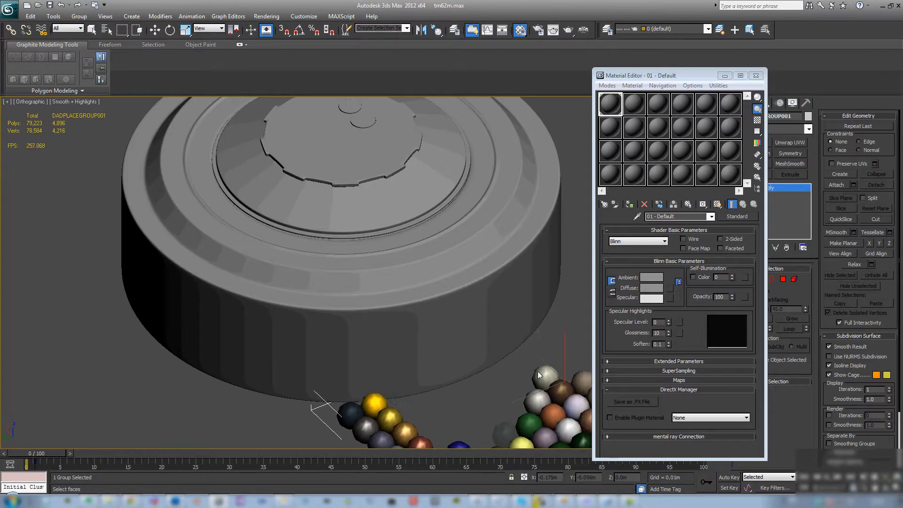
- Move the imported group of material spheres clear of the high-poly model and deselect it
{"action": "key", "text": "w"}
{"action": "middle_click_drag", "start_coordinate": [488, 311], "coordinate": [334, 249]}
{"action": "scroll", "coordinate": [343, 249], "scroll_direction": "down", "scroll_amount": 5}
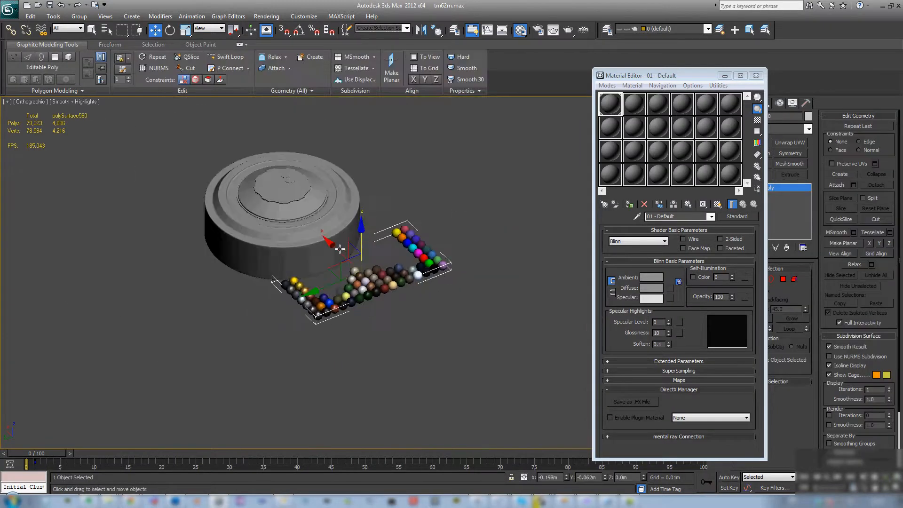
{"action": "left_click_drag", "start_coordinate": [347, 248], "coordinate": [375, 277]}
{"action": "left_click", "coordinate": [485, 332]}
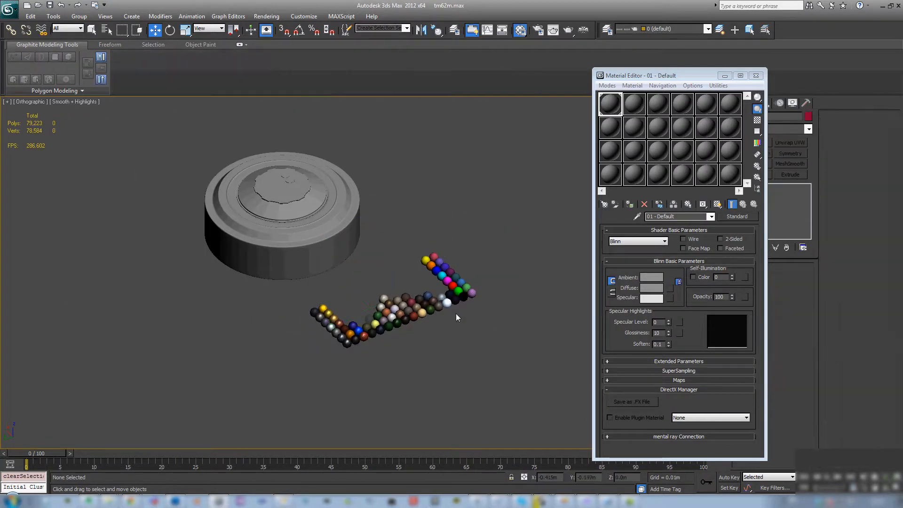
- Sample the spheres' Multi/Sub-Object material into the second sample slot of the second row
{"action": "left_click", "coordinate": [634, 127]}
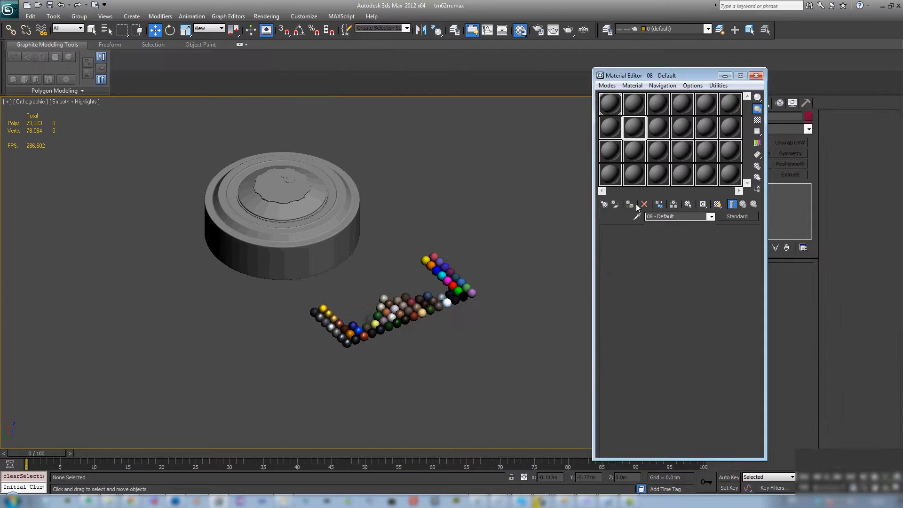
{"action": "left_click", "coordinate": [637, 216]}
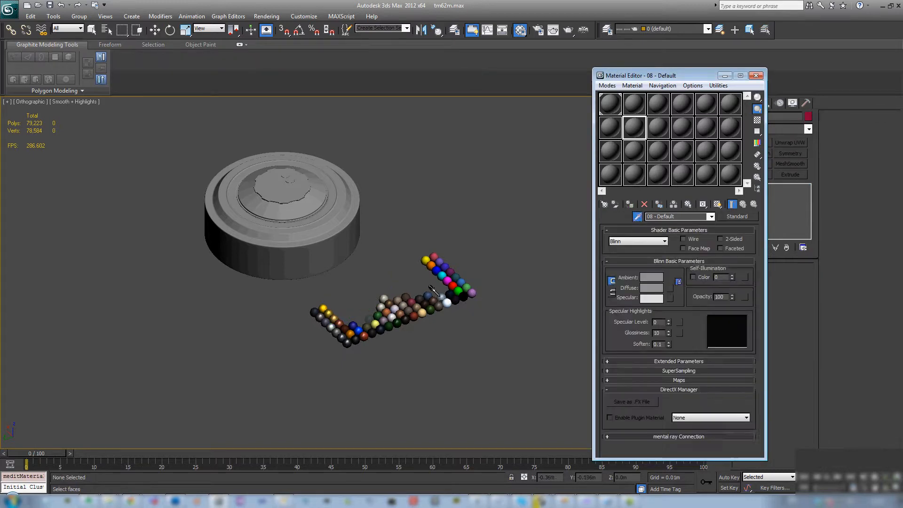
{"action": "left_click", "coordinate": [409, 297]}
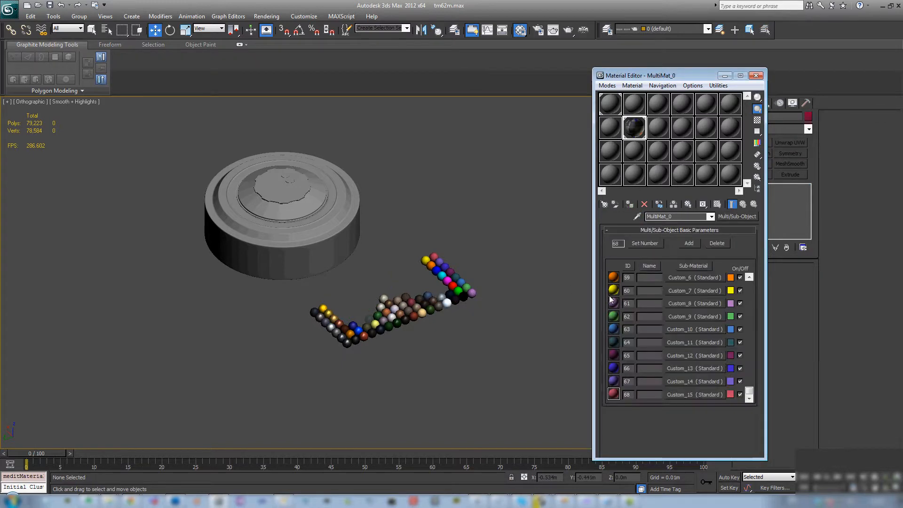
- Copy the Metal_Steel sub-material from MultiMat_0 into the third sample slot of the second row
{"action": "left_click_drag", "start_coordinate": [749, 391], "coordinate": [748, 282]}
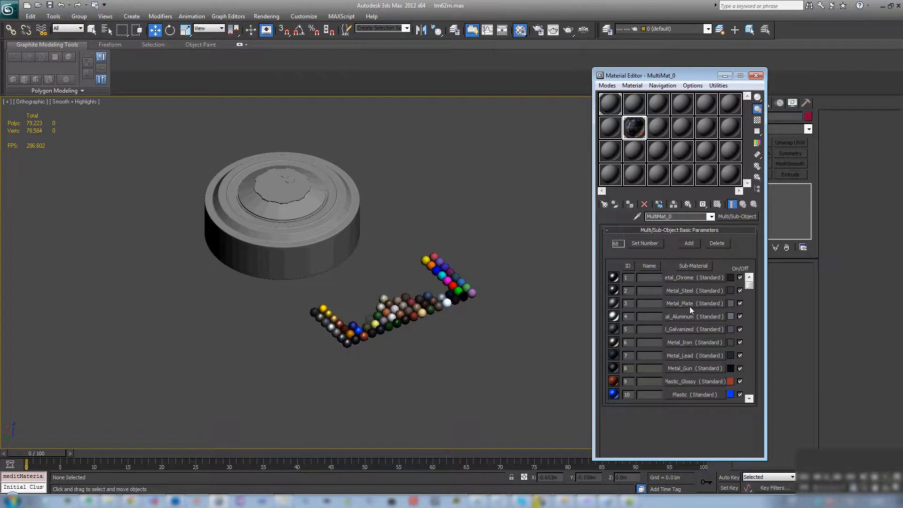
{"action": "mouse_move", "coordinate": [749, 284]}
{"action": "left_mouse_down"}
{"action": "mouse_move", "coordinate": [754, 298]}
{"action": "mouse_move", "coordinate": [751, 279]}
{"action": "left_mouse_up"}
{"action": "left_click_drag", "start_coordinate": [686, 292], "coordinate": [660, 134]}
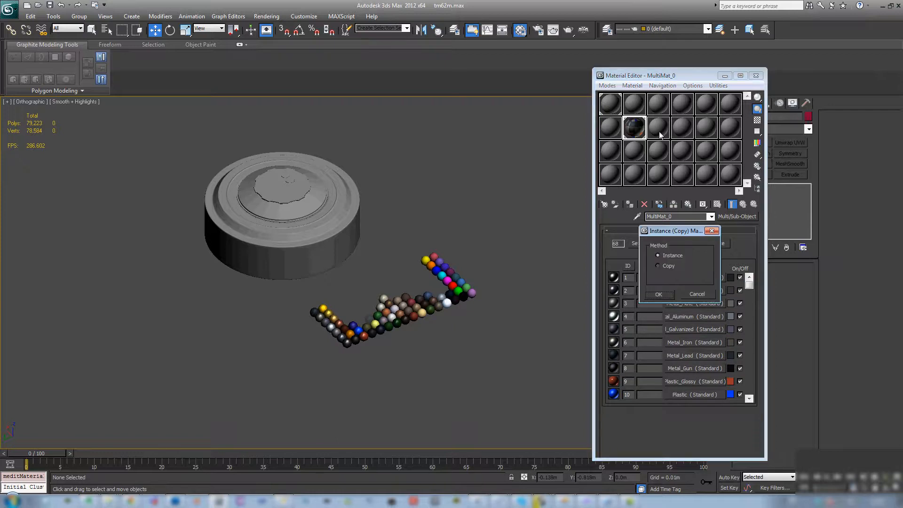
{"action": "left_click", "coordinate": [668, 295]}
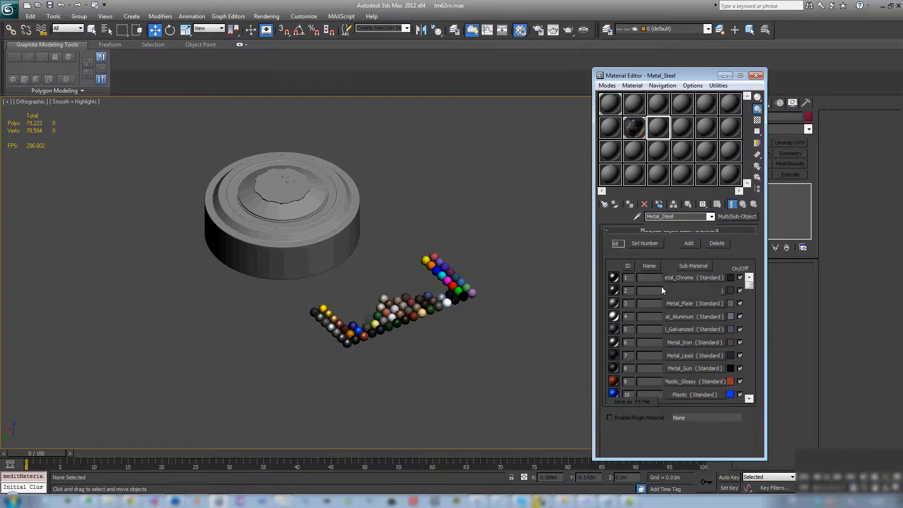
- Copy the Metal_Plate sub-material from MultiMat_0 into the fourth sample slot of the second row
{"action": "left_click", "coordinate": [634, 127]}
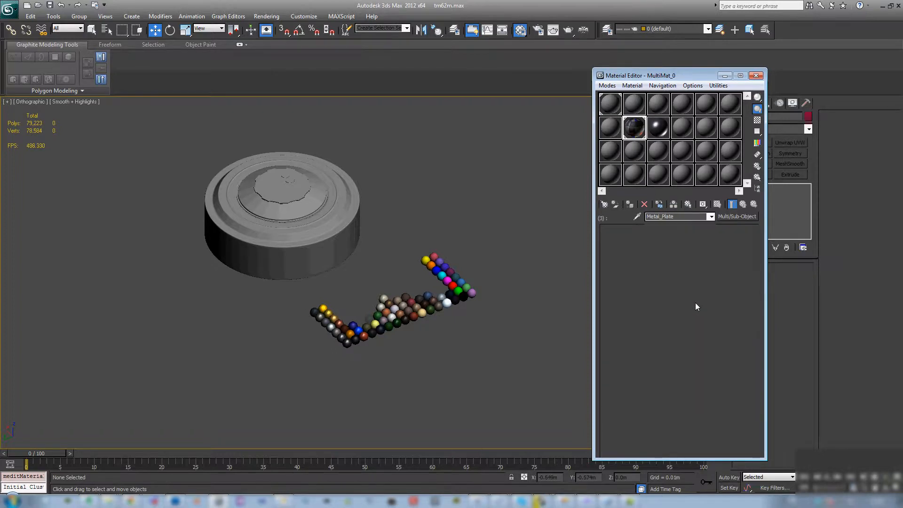
{"action": "left_click", "coordinate": [695, 305]}
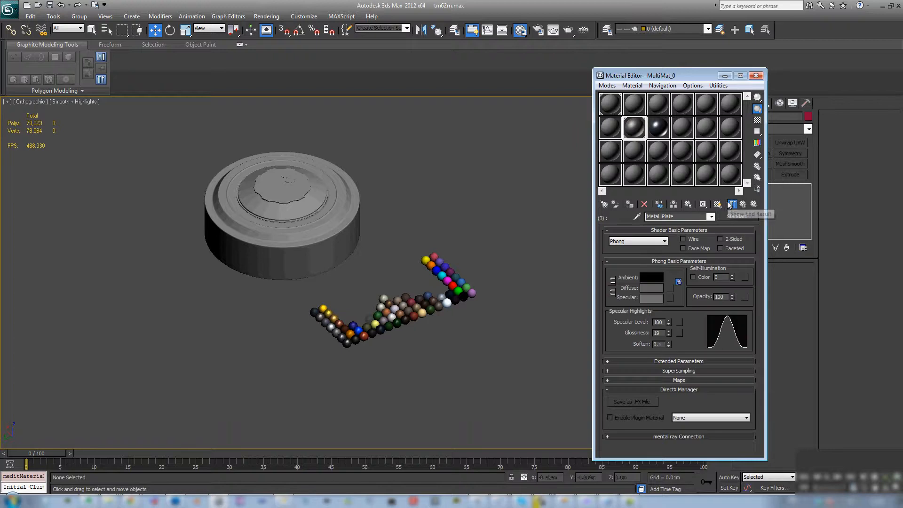
{"action": "left_click", "coordinate": [743, 205]}
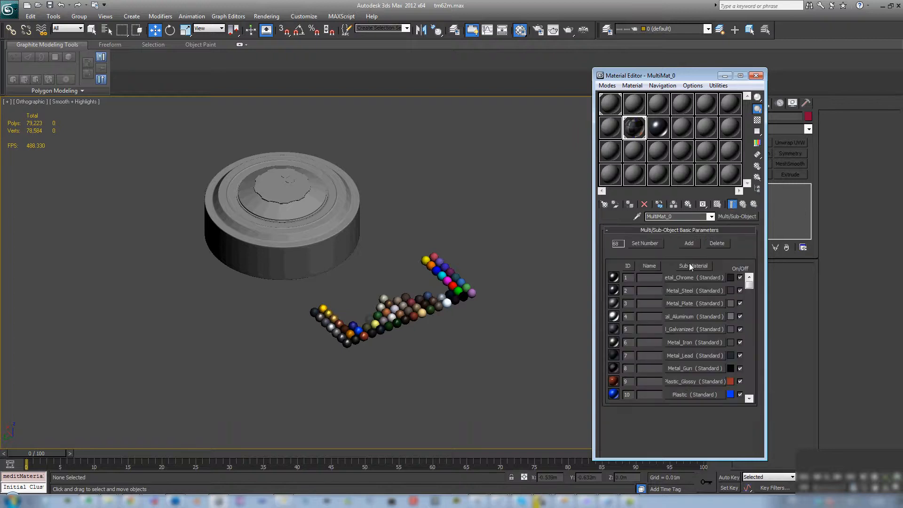
{"action": "left_click_drag", "start_coordinate": [696, 305], "coordinate": [680, 136]}
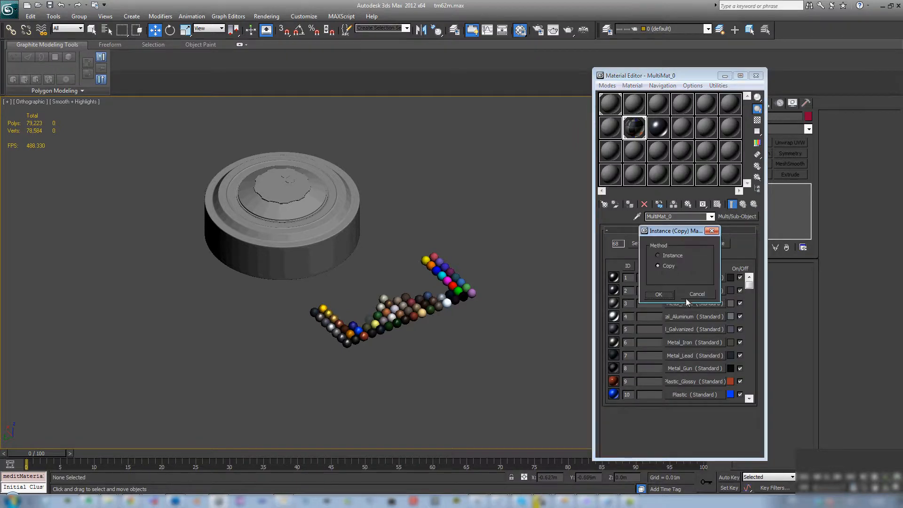
{"action": "left_click", "coordinate": [671, 295]}
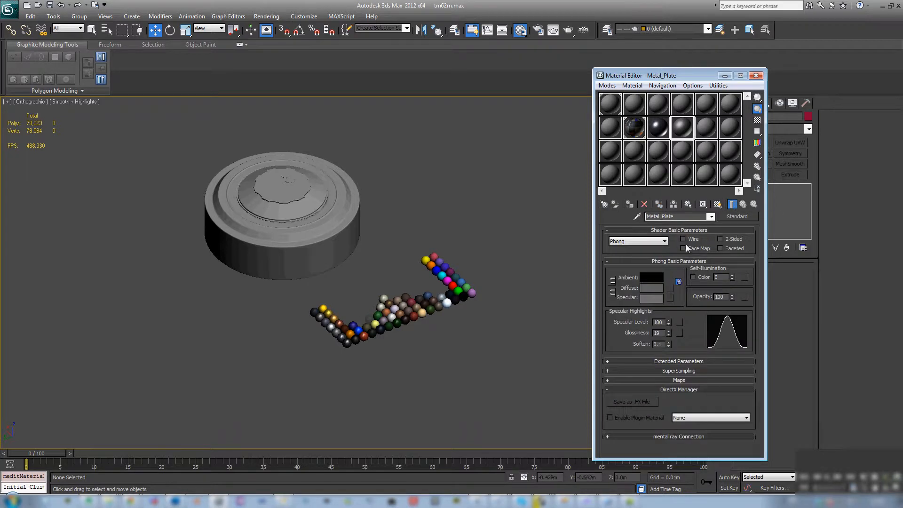
- Copy the blue Plastic sub-material from MultiMat_0 into the fifth sample slot of the second row
{"action": "left_click", "coordinate": [659, 204]}
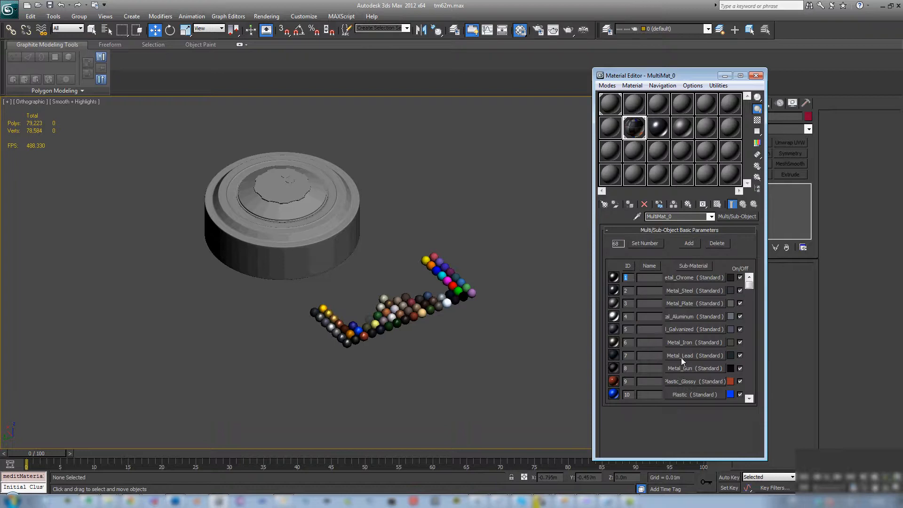
{"action": "left_click_drag", "start_coordinate": [692, 395], "coordinate": [709, 137]}
{"action": "left_click", "coordinate": [660, 294]}
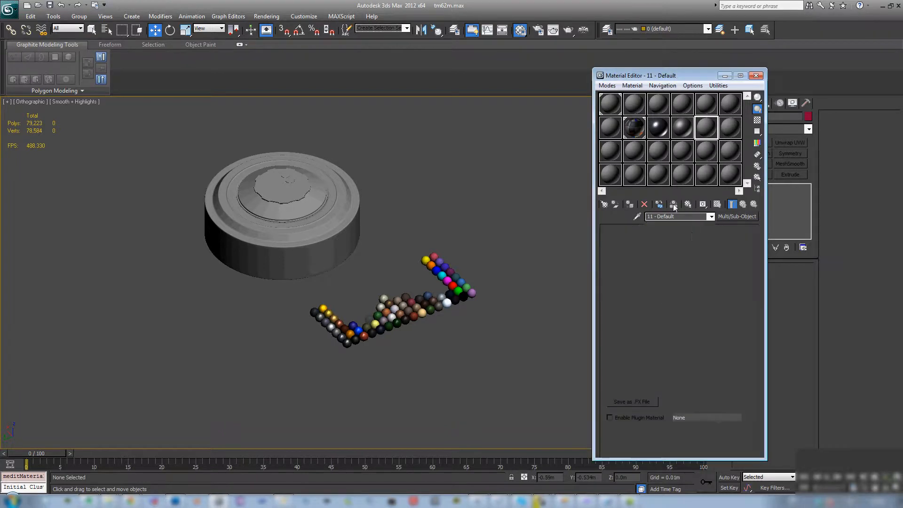
- Delete the group of material spheres, keeping only the high-poly model in the scene
{"action": "left_click", "coordinate": [439, 304]}
{"action": "key", "text": "Delete"}
{"action": "scroll", "coordinate": [358, 301], "scroll_direction": "up", "scroll_amount": 4}
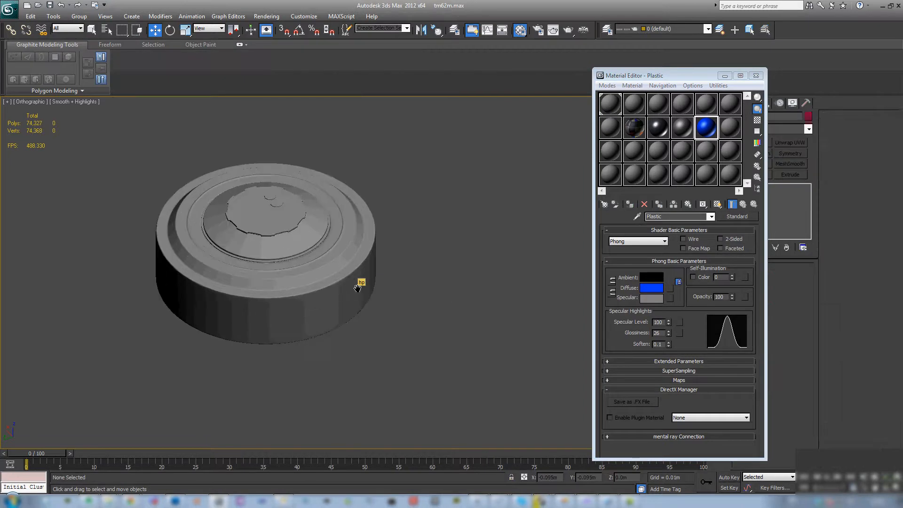
{"action": "middle_click_drag", "start_coordinate": [357, 286], "coordinate": [394, 320]}
{"action": "scroll", "coordinate": [398, 329], "scroll_direction": "up", "scroll_amount": 2}
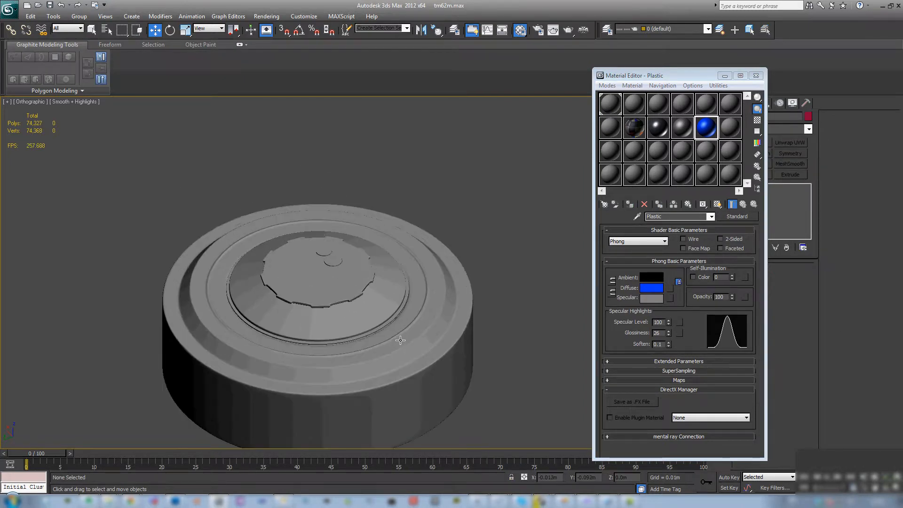
- Copy the Plastic_Glossy sub-material from MultiMat_0 into the last sample slot of the second row
{"action": "left_click", "coordinate": [634, 127]}
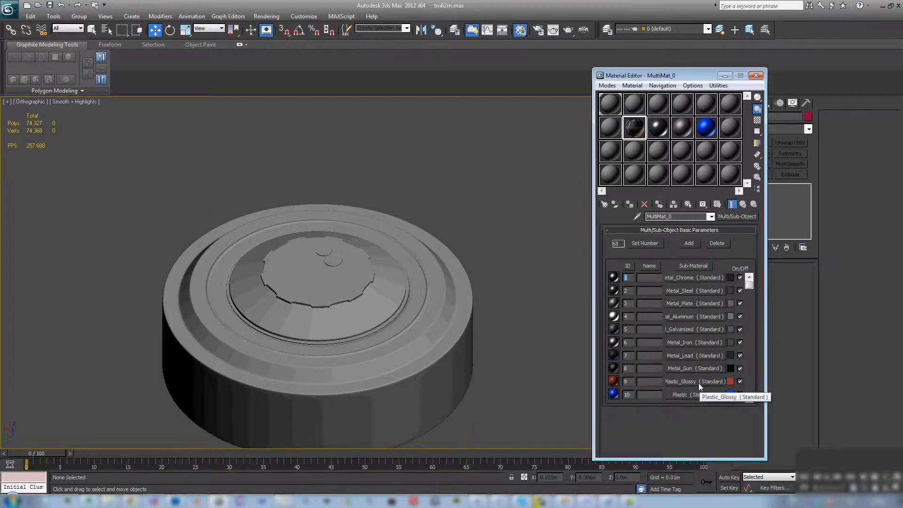
{"action": "left_click_drag", "start_coordinate": [698, 383], "coordinate": [727, 136]}
{"action": "left_click", "coordinate": [658, 295]}
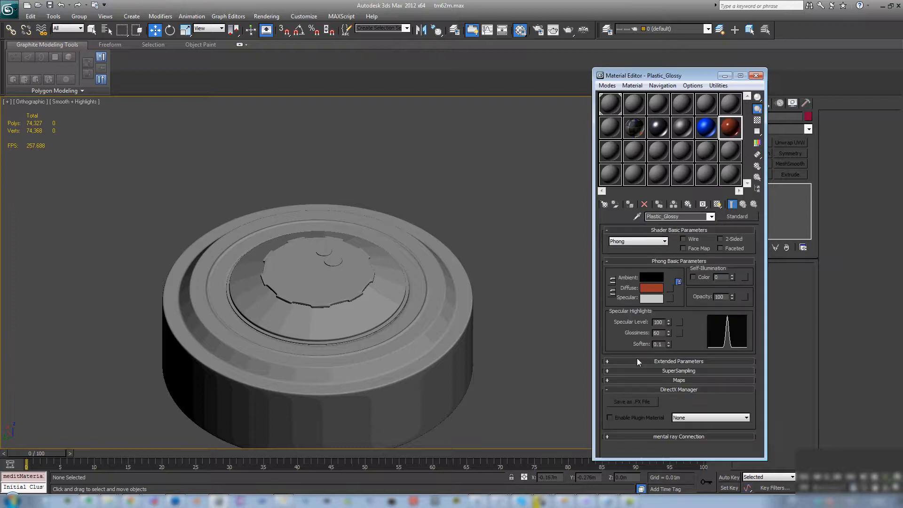
- Copy the Metal_Gun sub-material from MultiMat_0 into the first sample slot of the third row
{"action": "left_click", "coordinate": [640, 123]}
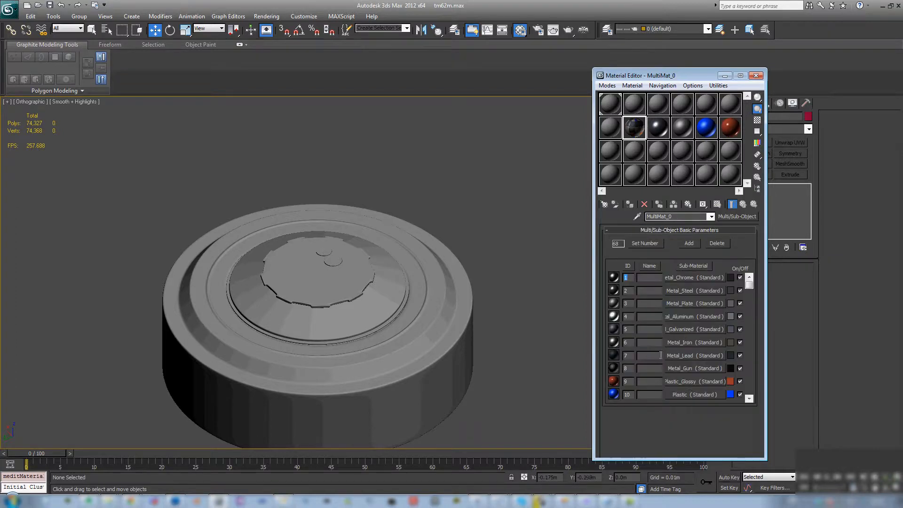
{"action": "left_click_drag", "start_coordinate": [694, 371], "coordinate": [619, 151]}
{"action": "left_click", "coordinate": [659, 294]}
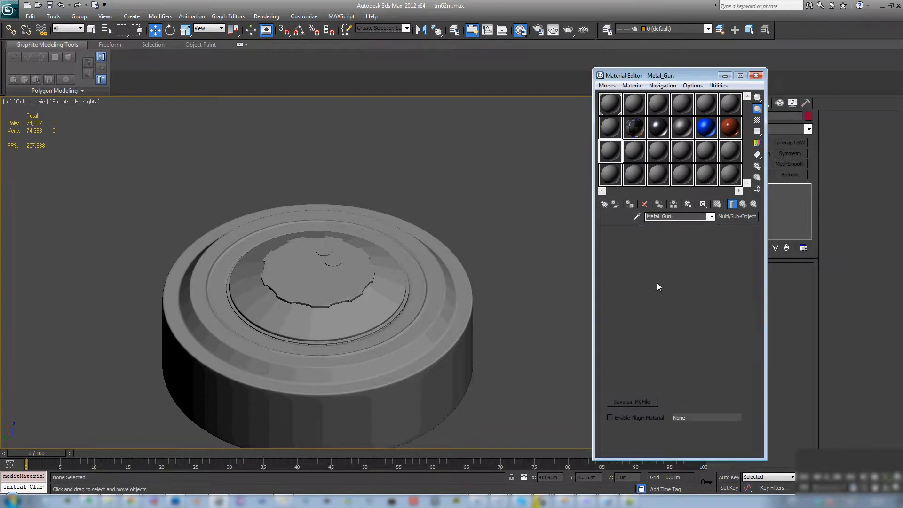
- Convert the high-poly model to an Editable Poly and apply the Metal_Steel material to the whole object
{"action": "middle_click_drag", "start_coordinate": [433, 281], "coordinate": [450, 240]}
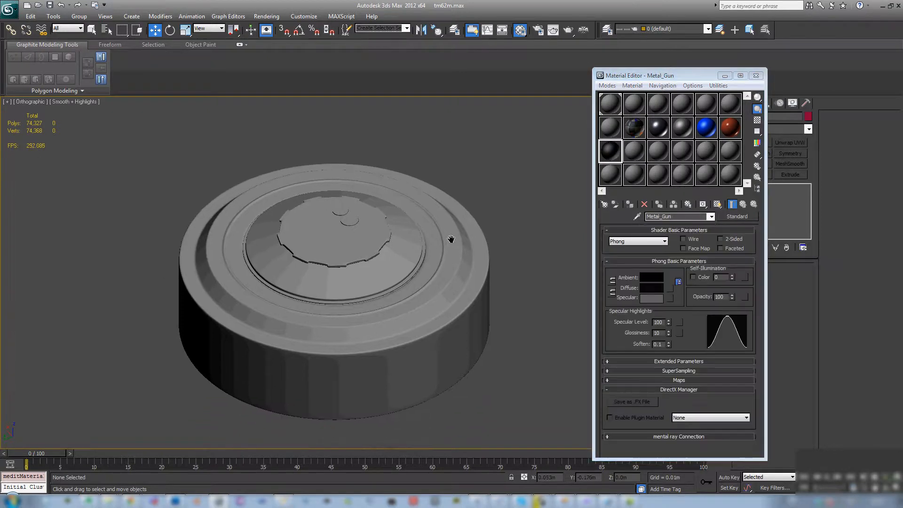
{"action": "left_click", "coordinate": [432, 284]}
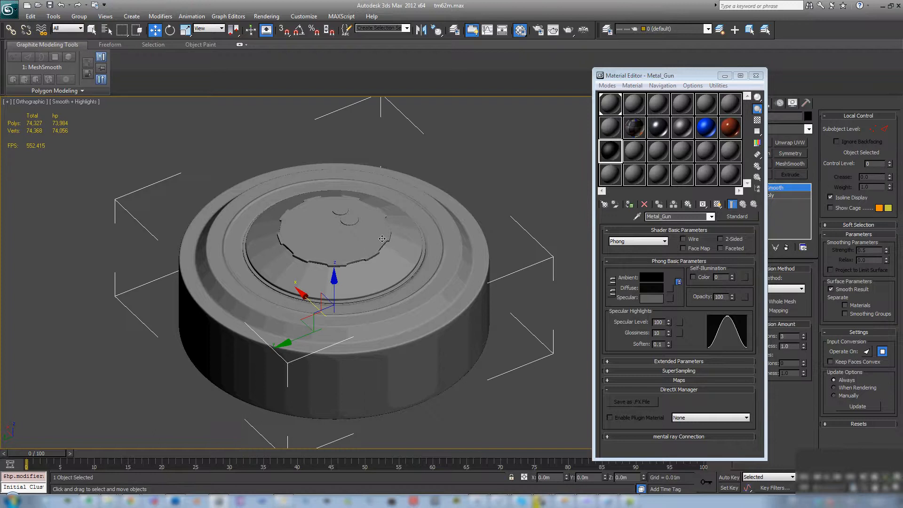
{"action": "right_click", "coordinate": [435, 286]}
{"action": "mouse_move", "coordinate": [466, 372]}
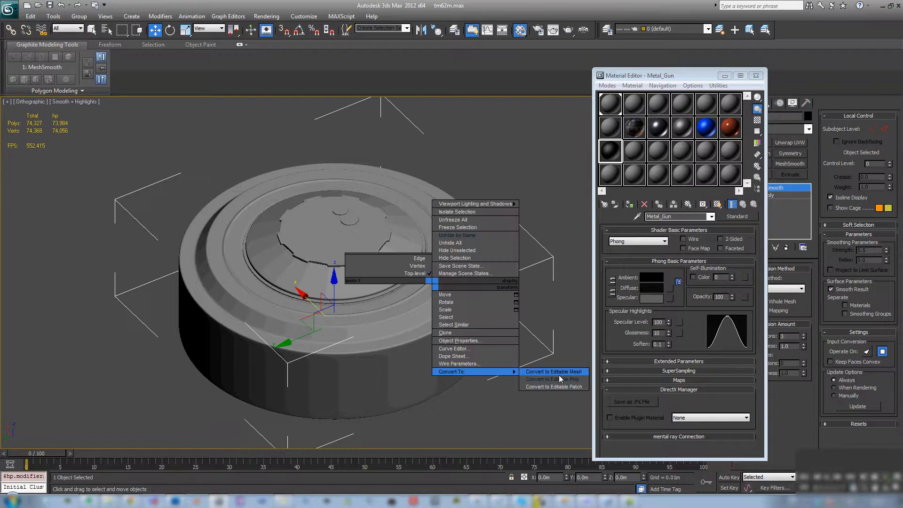
{"action": "left_click", "coordinate": [570, 381]}
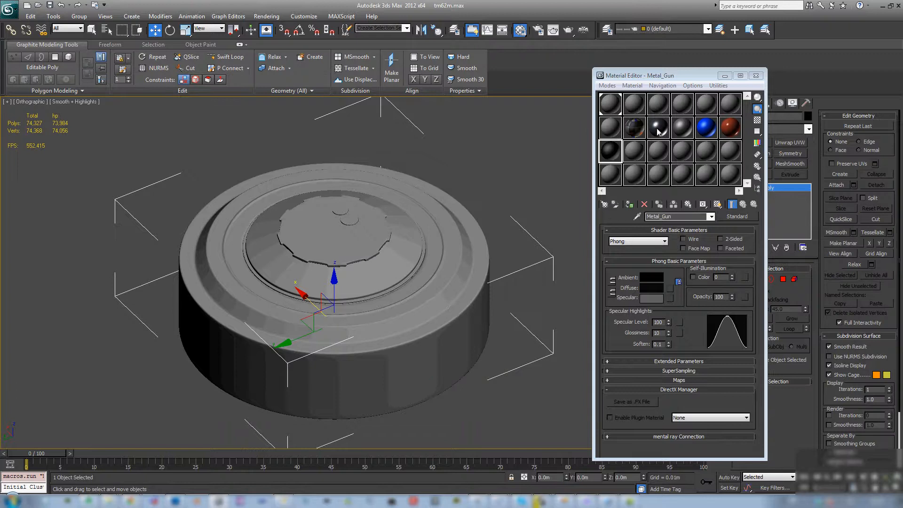
{"action": "left_click_drag", "start_coordinate": [661, 132], "coordinate": [422, 337]}
- Select the sloped conical element around the toothed lid and assign the Metal_Plate material to it
{"action": "scroll", "coordinate": [422, 337], "scroll_direction": "up", "scroll_amount": 5}
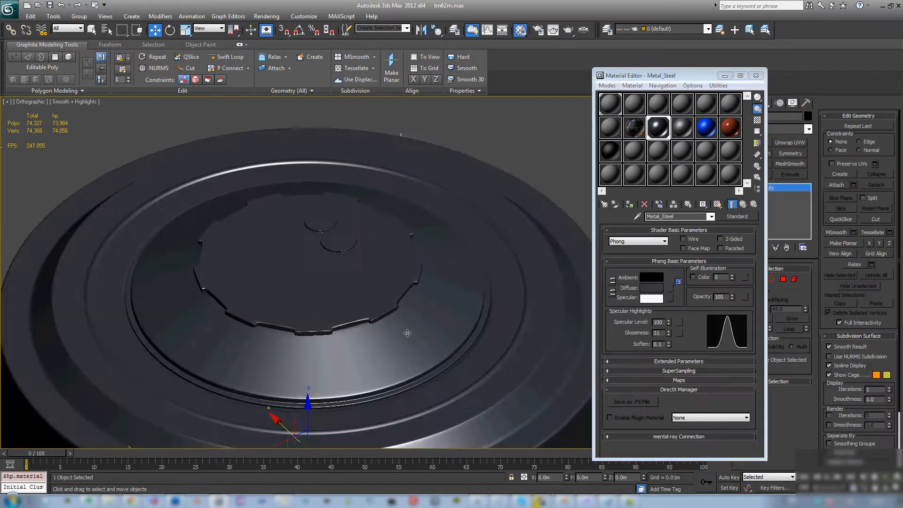
{"action": "key", "text": "5"}
{"action": "middle_click_drag", "start_coordinate": [405, 340], "coordinate": [402, 283]}
{"action": "left_click", "coordinate": [402, 283]}
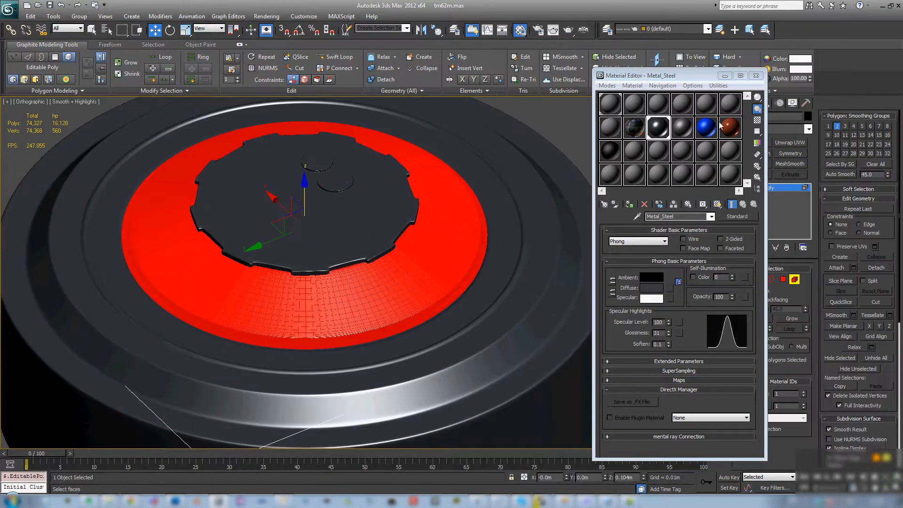
{"action": "left_click", "coordinate": [681, 130]}
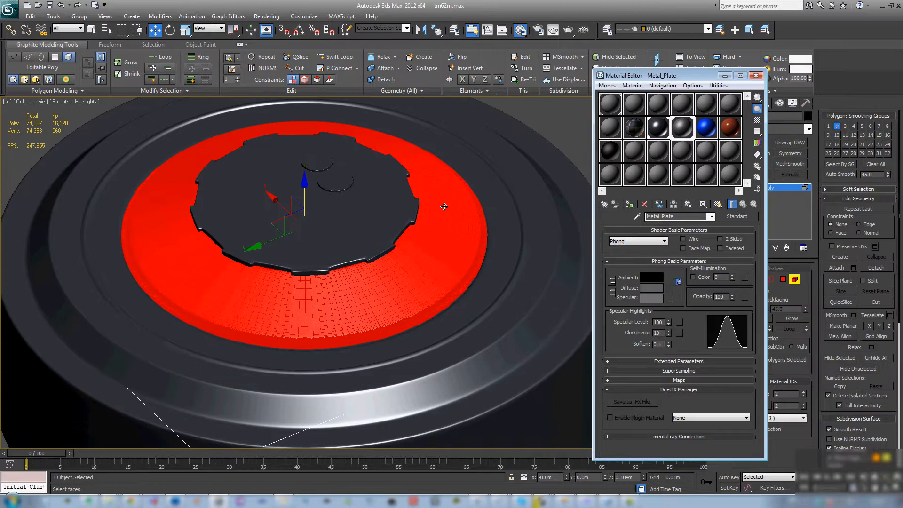
- Select the toothed lid element at the model's centre and assign the Plastic_Glossy material to it
{"action": "middle_click_drag", "start_coordinate": [348, 230], "coordinate": [358, 238]}
{"action": "left_click", "coordinate": [358, 238]}
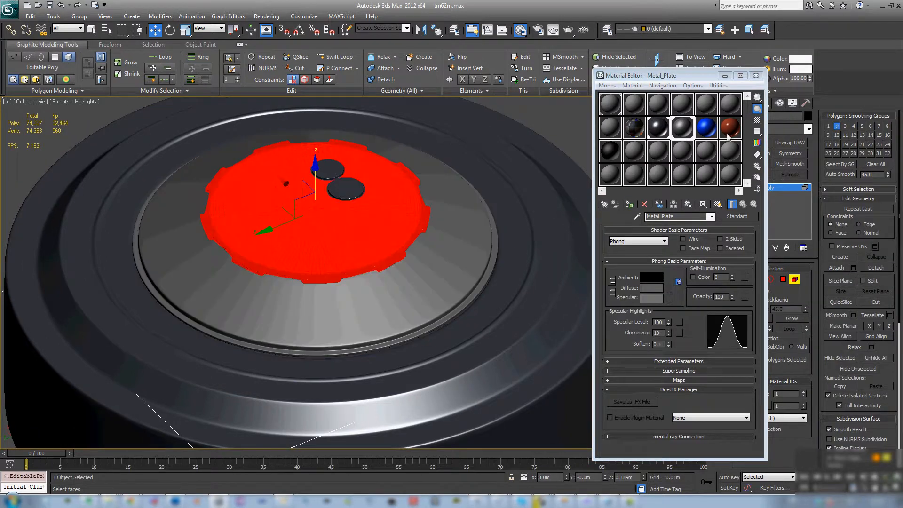
{"action": "left_click", "coordinate": [706, 127]}
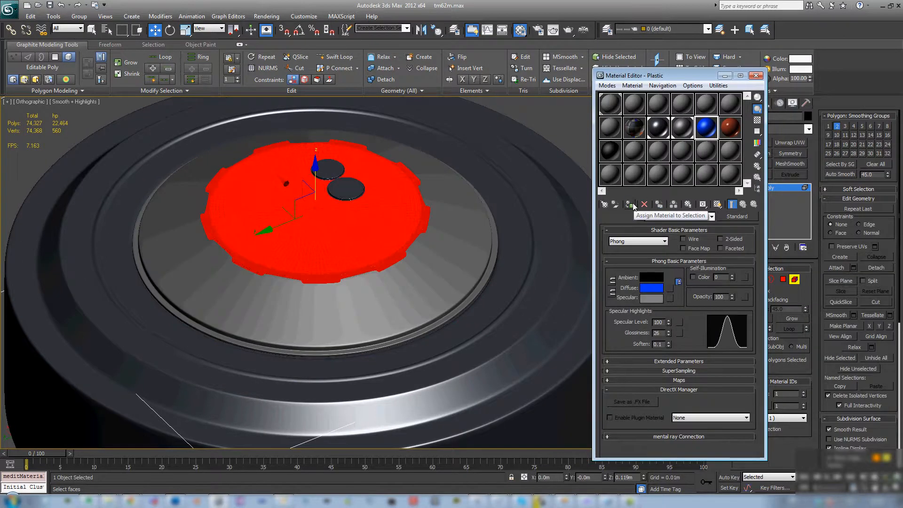
{"action": "left_click", "coordinate": [730, 129]}
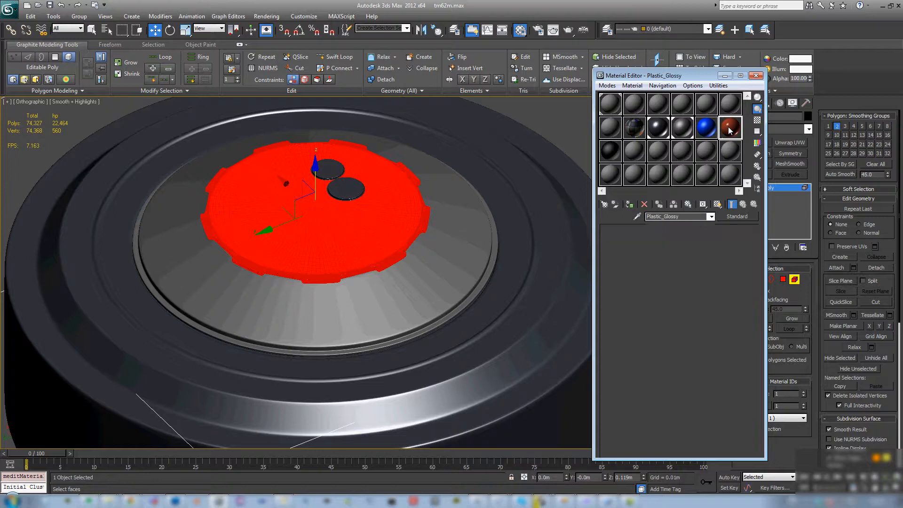
{"action": "left_click", "coordinate": [629, 204]}
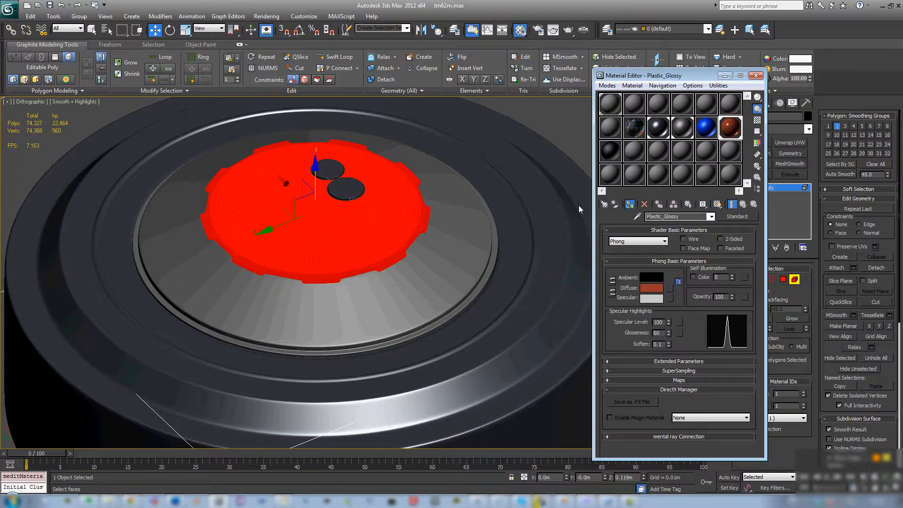
- Select both small round disc elements on the lid and assign the Plastic_Glossy material to them
{"action": "left_click", "coordinate": [356, 191]}
{"action": "middle_click_drag", "start_coordinate": [458, 210], "coordinate": [423, 219]}
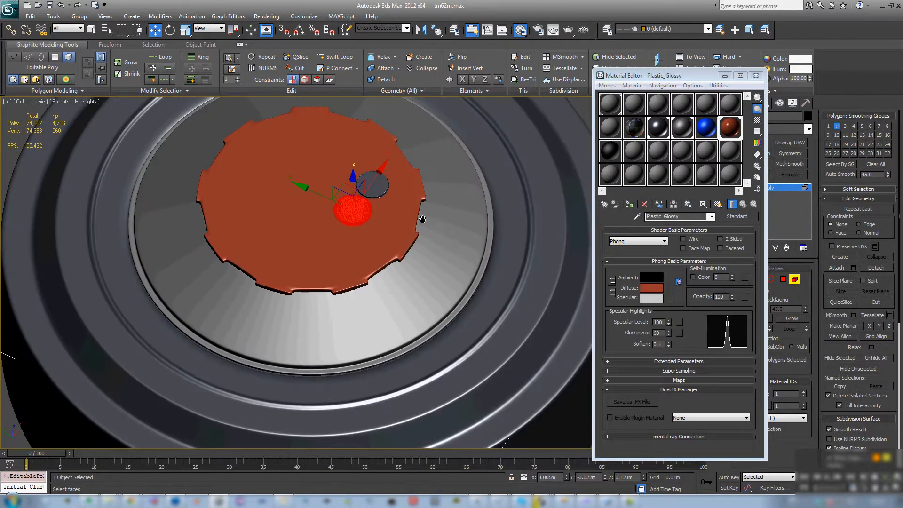
{"action": "scroll", "coordinate": [423, 219], "scroll_direction": "up", "scroll_amount": 10}
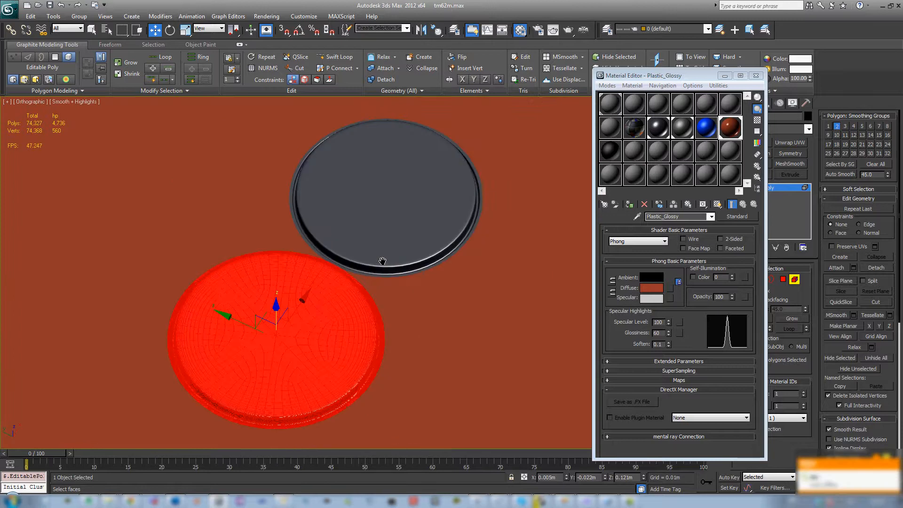
{"action": "left_click_drag", "start_coordinate": [678, 76], "coordinate": [607, 66]}
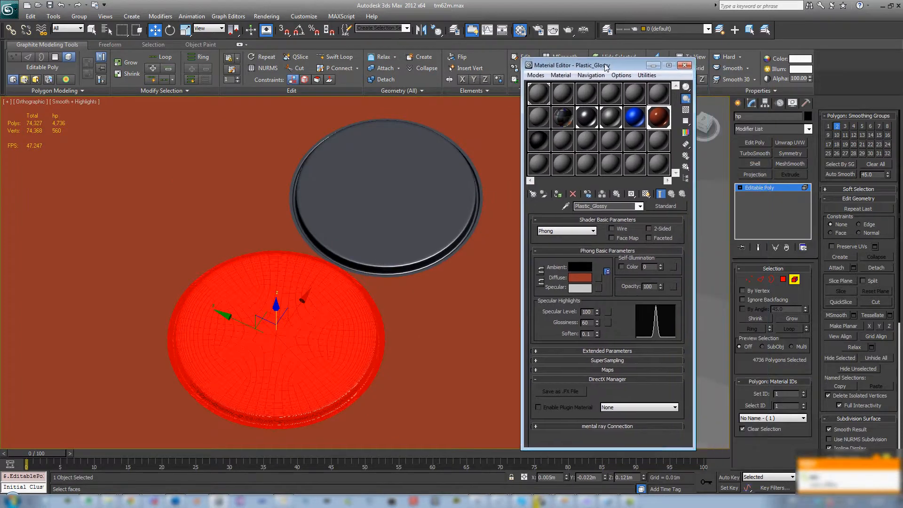
{"action": "scroll", "coordinate": [388, 206], "scroll_direction": "down", "scroll_amount": 4}
{"action": "left_click", "coordinate": [385, 208], "text": "ctrl"}
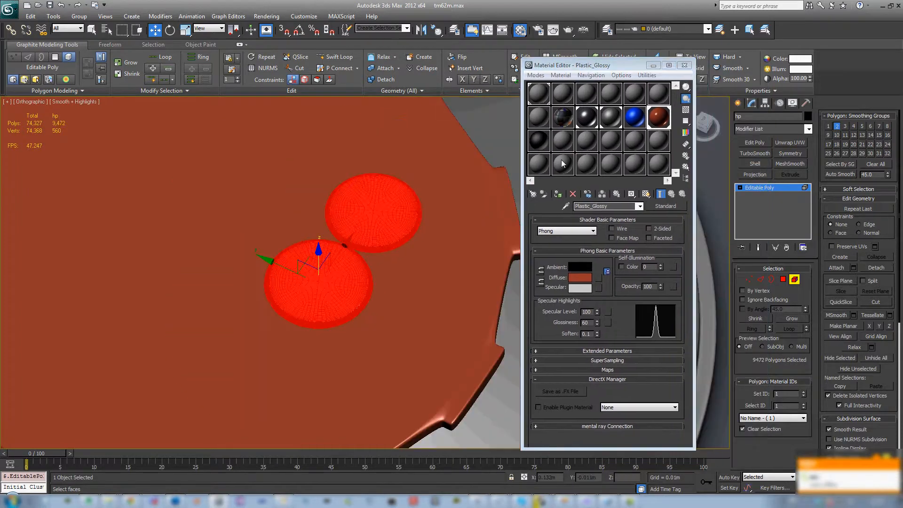
{"action": "middle_click_drag", "start_coordinate": [405, 233], "coordinate": [412, 198]}
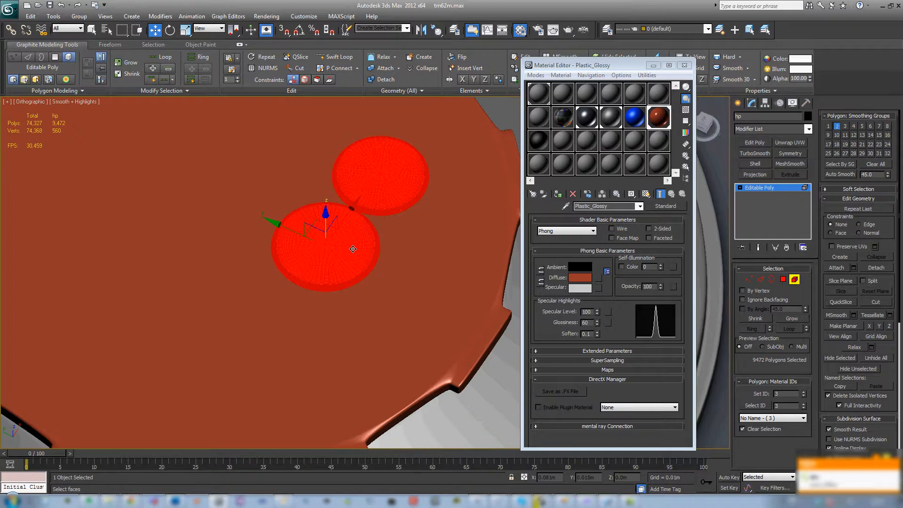
- Select the top polygons of the first small disc by angle at 12.15, ignoring backfacing polygons
{"action": "left_click", "coordinate": [353, 250]}
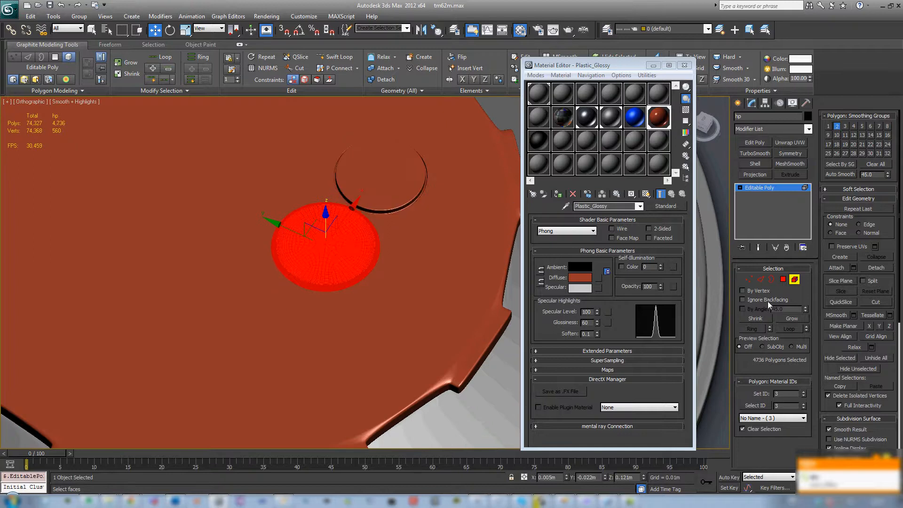
{"action": "left_click", "coordinate": [783, 279]}
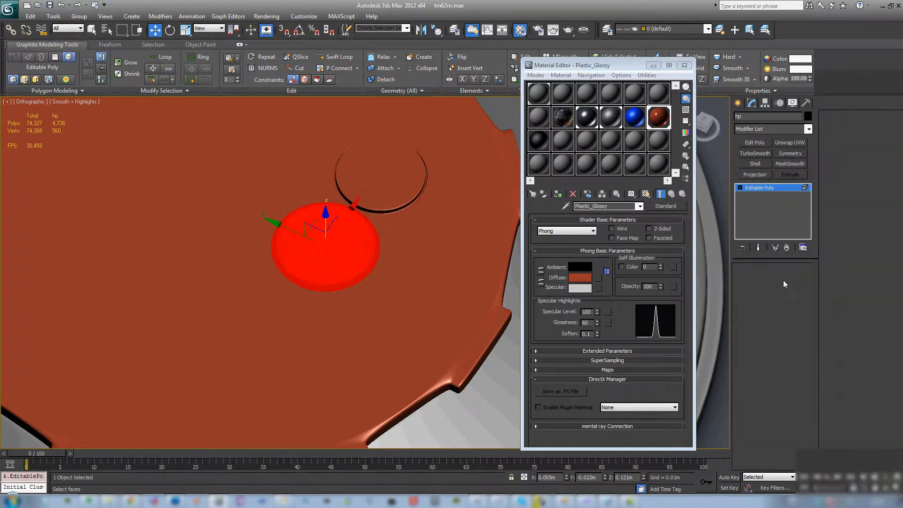
{"action": "left_click", "coordinate": [747, 308]}
{"action": "left_click", "coordinate": [336, 246]}
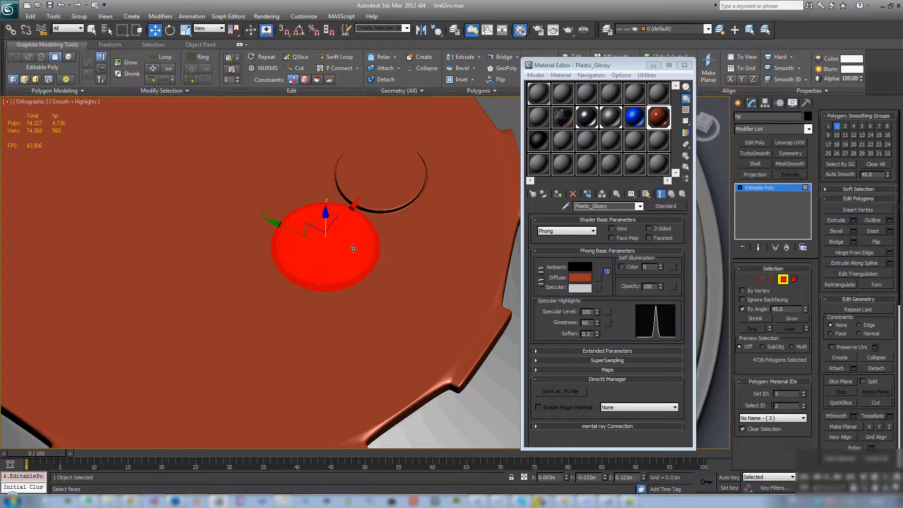
{"action": "middle_click_drag", "start_coordinate": [353, 249], "coordinate": [326, 229], "text": "alt"}
{"action": "left_click", "coordinate": [743, 300]}
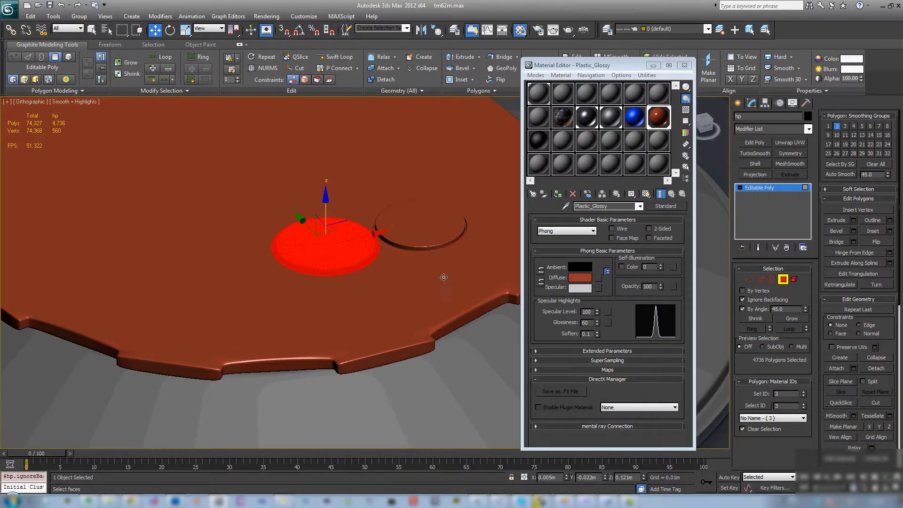
{"action": "left_click_drag", "start_coordinate": [807, 309], "coordinate": [805, 344]}
{"action": "left_click", "coordinate": [339, 245]}
{"action": "scroll", "coordinate": [344, 243], "scroll_direction": "up", "scroll_amount": 5}
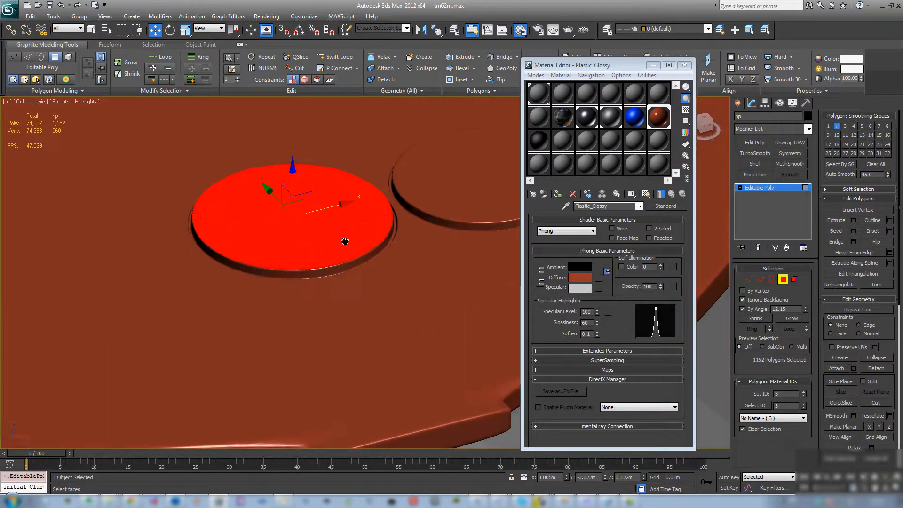
- Grow the selection over the first disc's rounded rim and assign the Metal_Gun material to it
{"action": "left_click", "coordinate": [783, 319]}
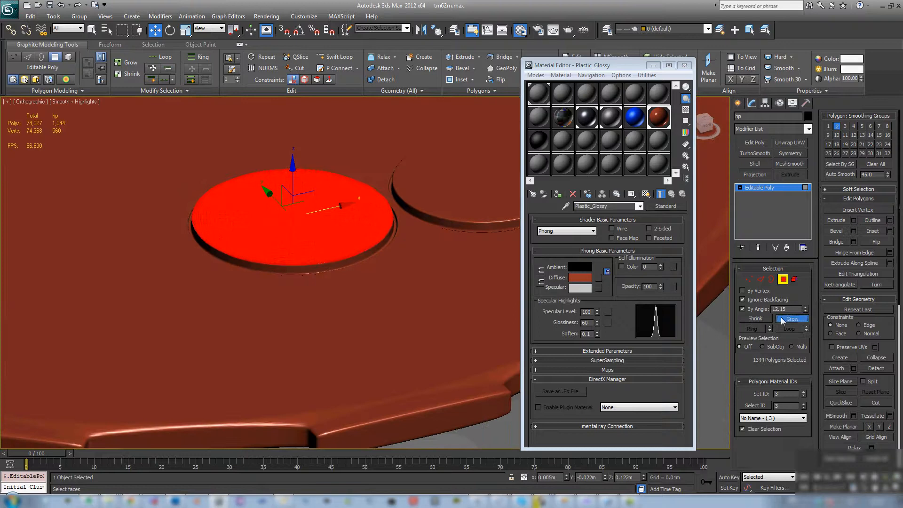
{"action": "left_click", "coordinate": [783, 320]}
{"action": "left_click", "coordinate": [783, 320]}
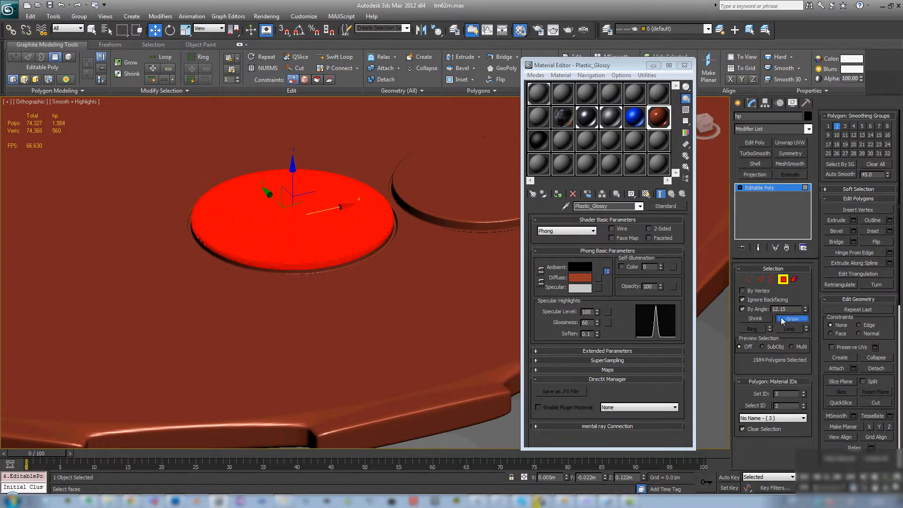
{"action": "left_click", "coordinate": [783, 319]}
{"action": "left_click", "coordinate": [783, 320]}
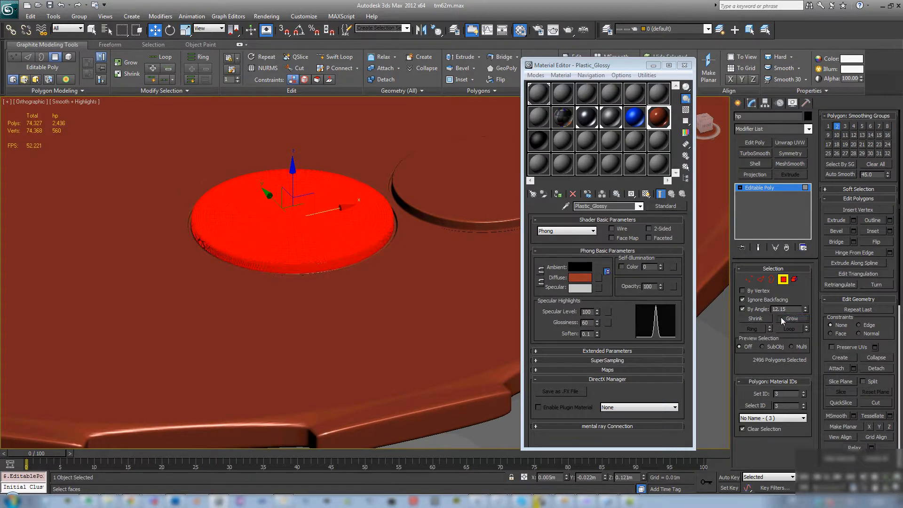
{"action": "left_click", "coordinate": [539, 140]}
{"action": "left_click", "coordinate": [559, 194]}
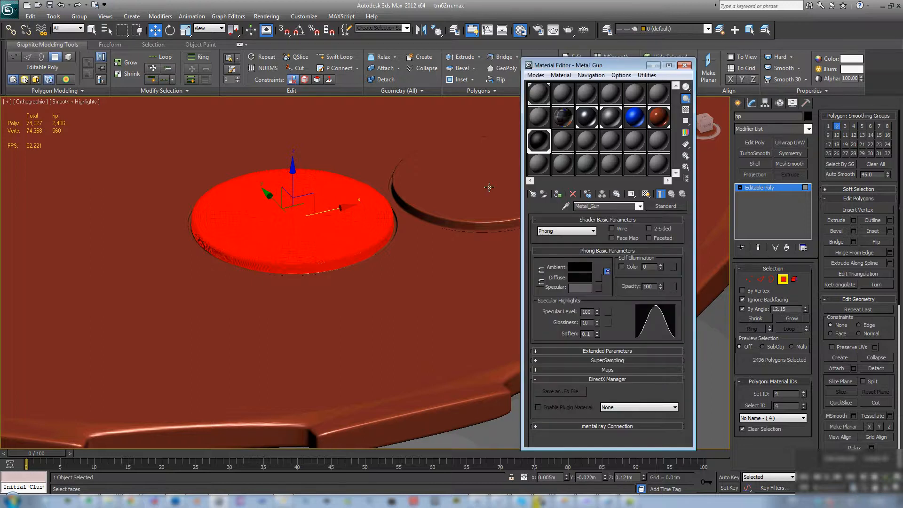
- Select the second small disc's top polygons, grow the selection over its rim and assign the Metal_Plate material
{"action": "left_click", "coordinate": [490, 187]}
{"action": "middle_click_drag", "start_coordinate": [489, 198], "coordinate": [433, 196]}
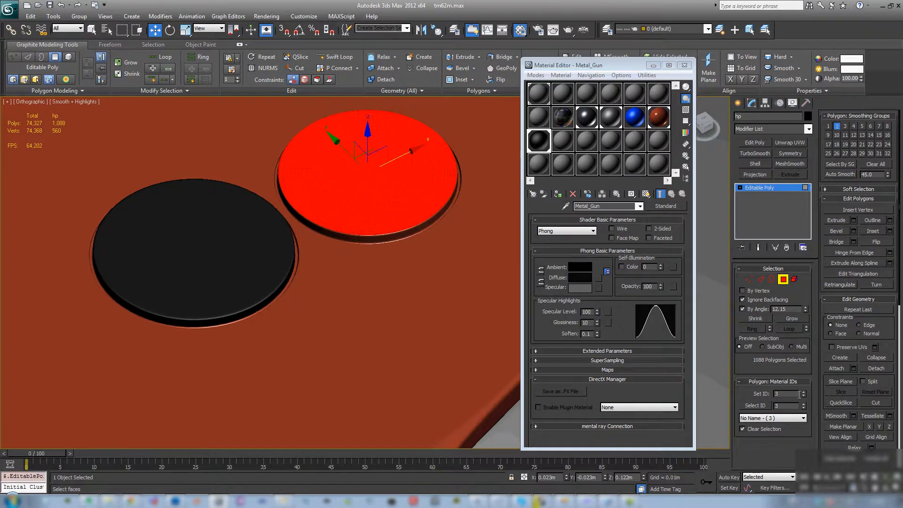
{"action": "left_click", "coordinate": [797, 318]}
{"action": "left_click", "coordinate": [797, 318]}
{"action": "left_click", "coordinate": [797, 318]}
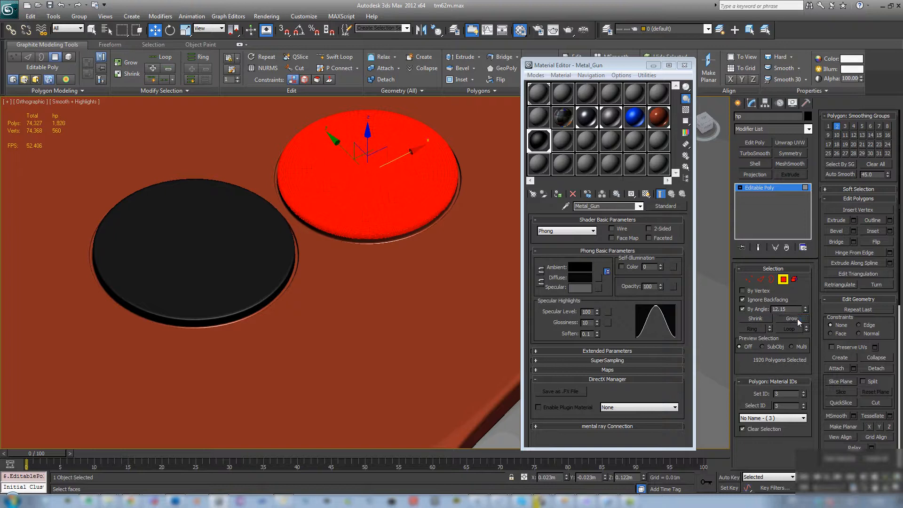
{"action": "left_click", "coordinate": [797, 318]}
{"action": "left_click", "coordinate": [797, 319]}
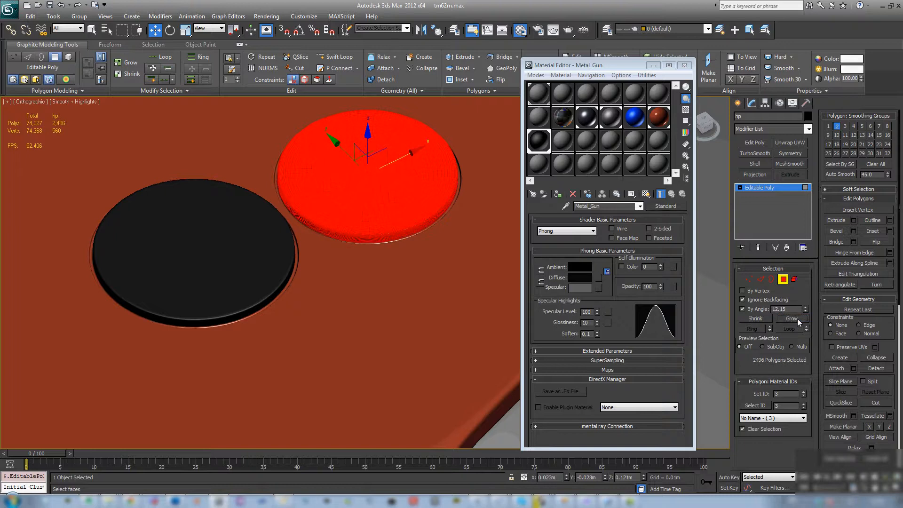
{"action": "left_click", "coordinate": [610, 117]}
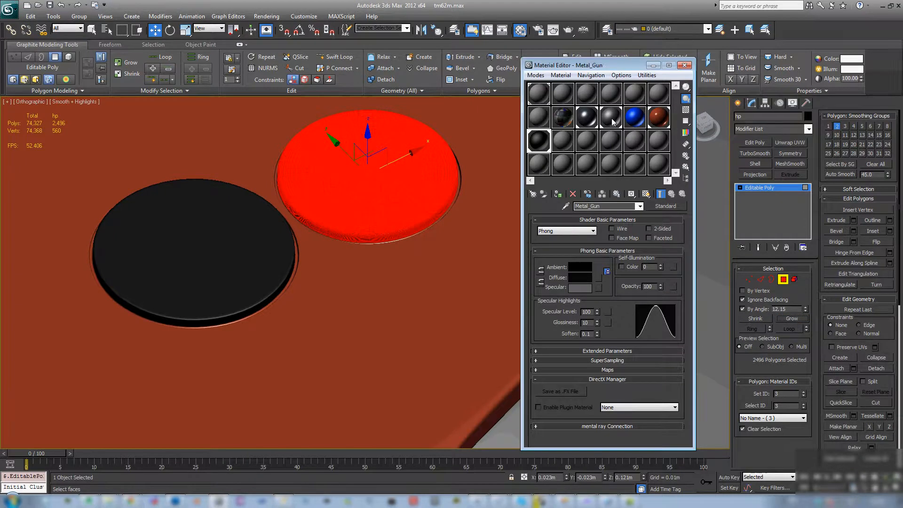
{"action": "left_click", "coordinate": [558, 194]}
- Leave polygon editing, close the Material Editor and save the scene
{"action": "left_click", "coordinate": [783, 279]}
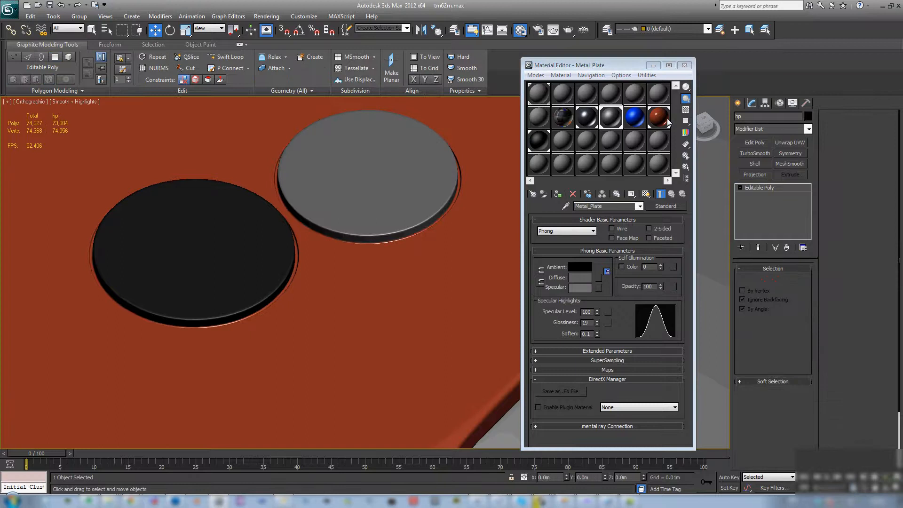
{"action": "left_click", "coordinate": [686, 65]}
{"action": "scroll", "coordinate": [437, 239], "scroll_direction": "down", "scroll_amount": 7}
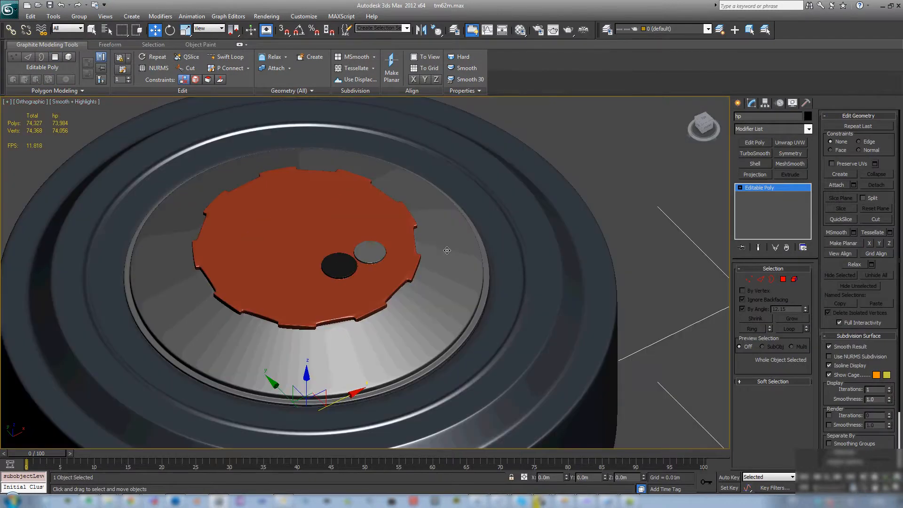
{"action": "middle_click_drag", "start_coordinate": [443, 278], "coordinate": [538, 274], "text": "alt"}
{"action": "scroll", "coordinate": [487, 266], "scroll_direction": "down", "scroll_amount": 4}
{"action": "middle_click_drag", "start_coordinate": [381, 315], "coordinate": [479, 273]}
{"action": "middle_click_drag", "start_coordinate": [549, 284], "coordinate": [513, 287]}
{"action": "scroll", "coordinate": [513, 286], "scroll_direction": "up", "scroll_amount": 2}
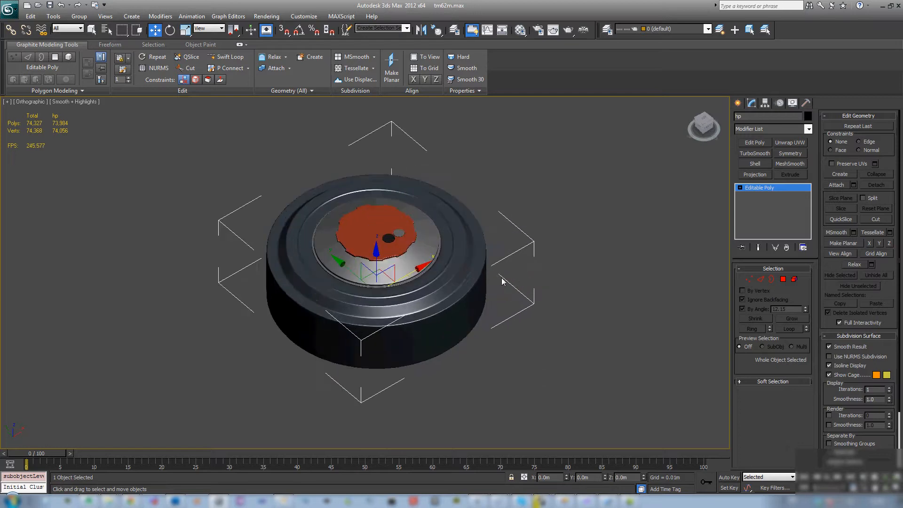
{"action": "left_click", "coordinate": [50, 5]}
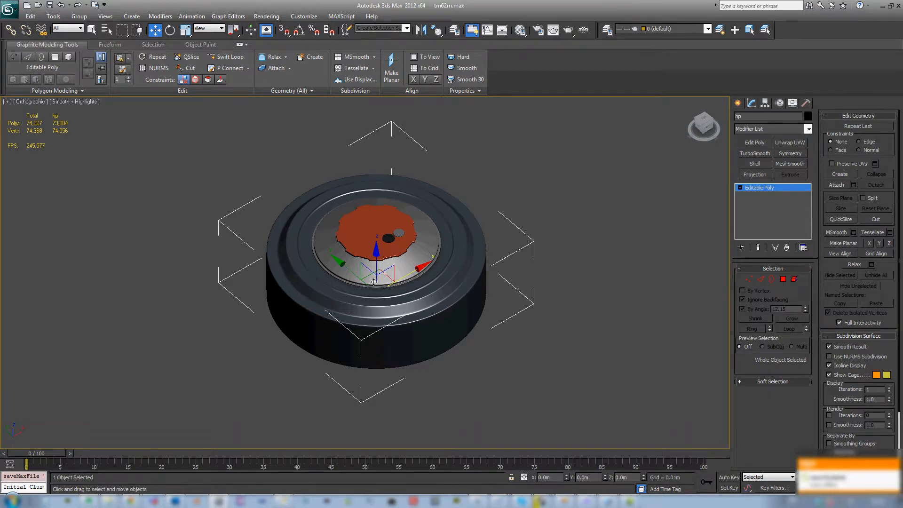
- Unhide all hidden objects so the low-poly model and the other hidden geometry show with the high-poly model
{"action": "scroll", "coordinate": [360, 270], "scroll_direction": "up", "scroll_amount": 3}
{"action": "middle_click_drag", "start_coordinate": [373, 282], "coordinate": [415, 241]}
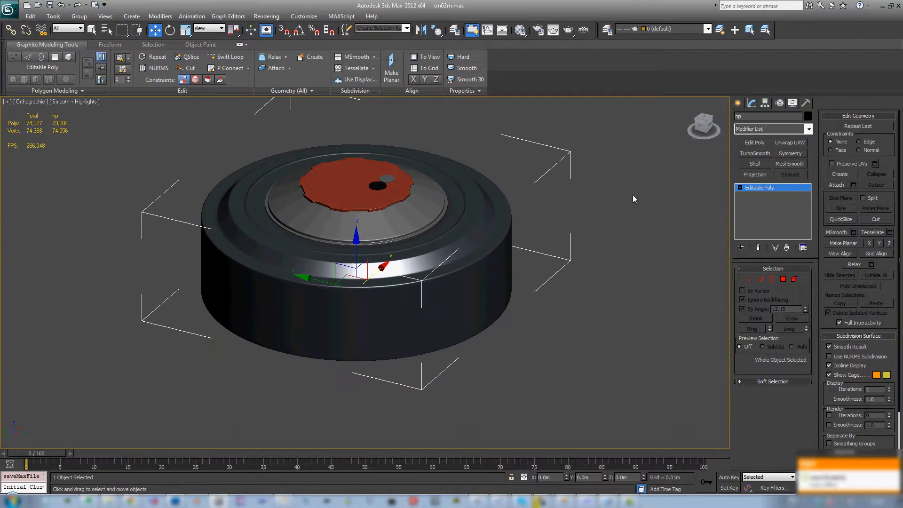
{"action": "right_click", "coordinate": [550, 218]}
{"action": "left_click", "coordinate": [583, 192]}
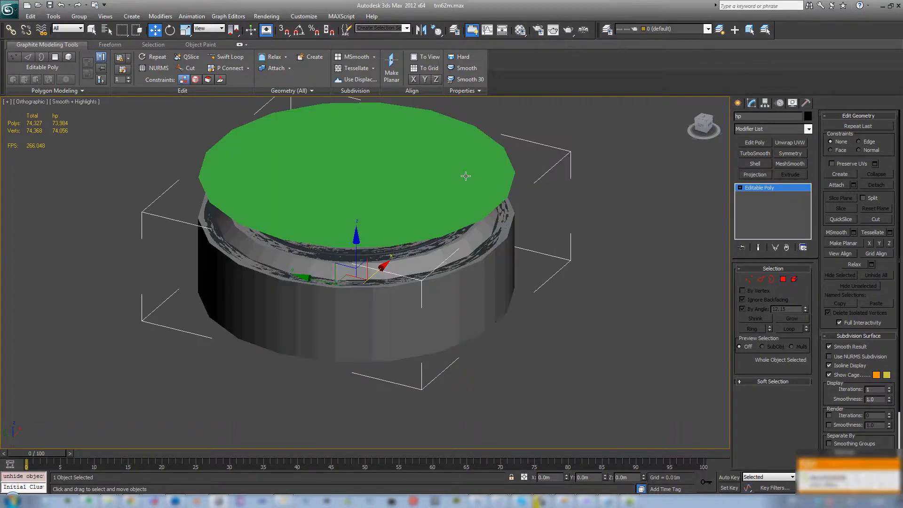
- Delete the green disc that covers the top of the mine model
{"action": "middle_click_drag", "start_coordinate": [466, 176], "coordinate": [464, 182], "text": "alt"}
{"action": "key", "text": "Delete"}
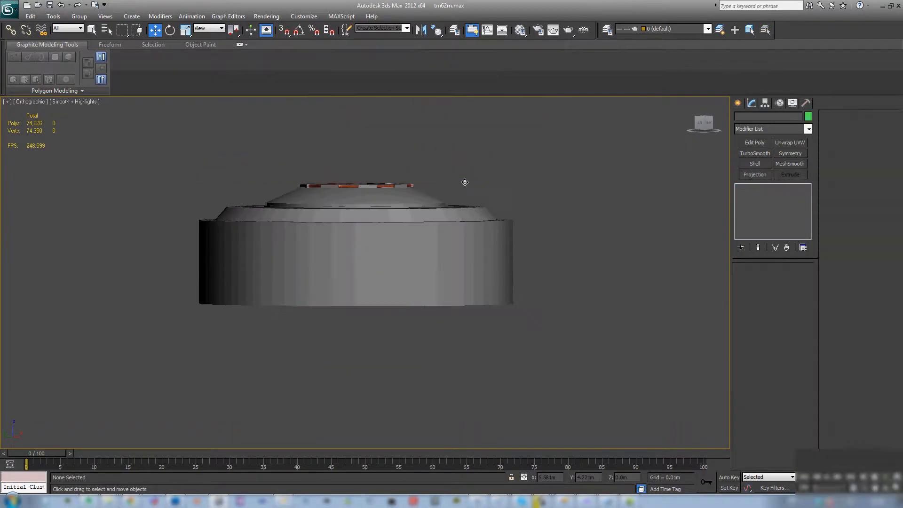
{"action": "middle_click_drag", "start_coordinate": [507, 135], "coordinate": [385, 242], "text": "alt"}
{"action": "key", "text": "s"}
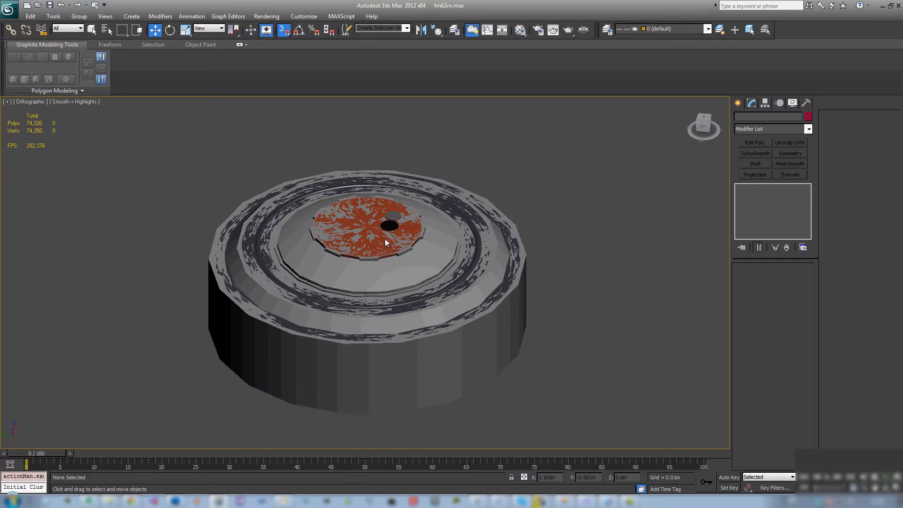
- Select the low-poly object lp and add a Projection modifier to it
{"action": "left_click", "coordinate": [379, 244]}
{"action": "middle_click_drag", "start_coordinate": [480, 260], "coordinate": [391, 242]}
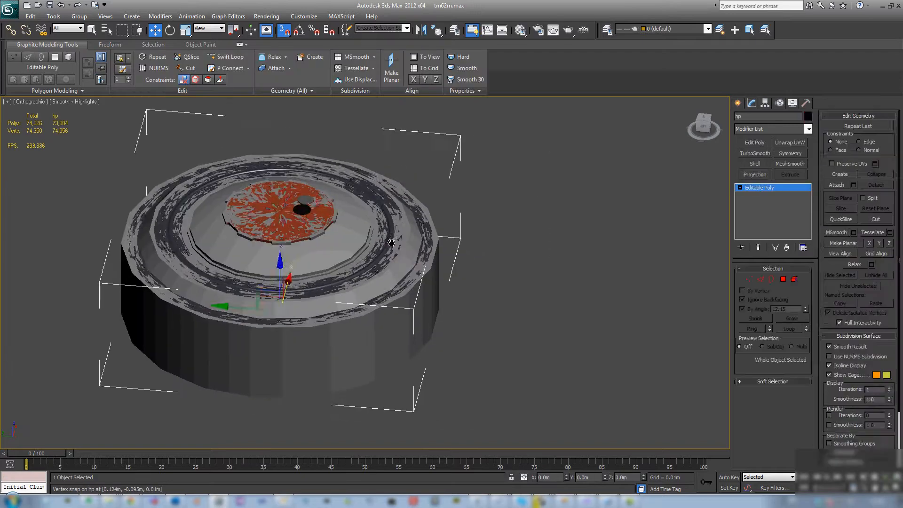
{"action": "scroll", "coordinate": [381, 254], "scroll_direction": "up", "scroll_amount": 5}
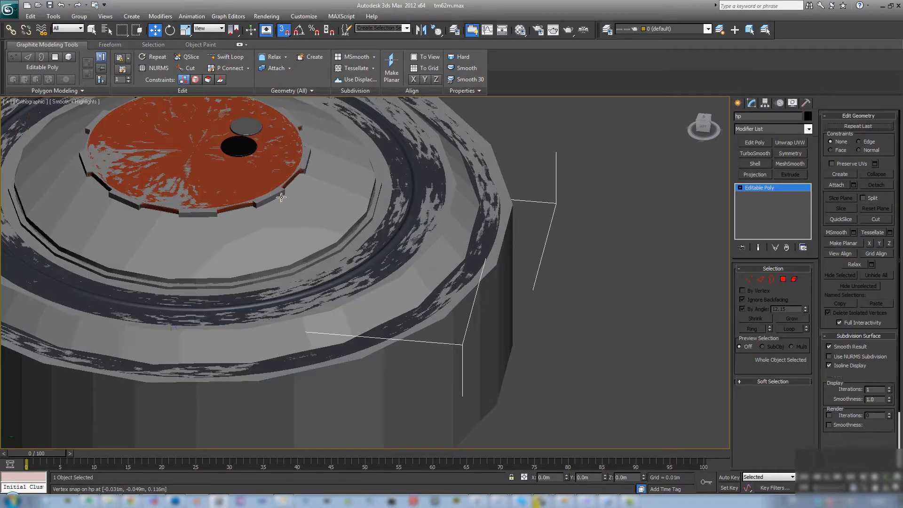
{"action": "key", "text": "s"}
{"action": "key", "text": "7"}
{"action": "scroll", "coordinate": [283, 214], "scroll_direction": "down", "scroll_amount": 4}
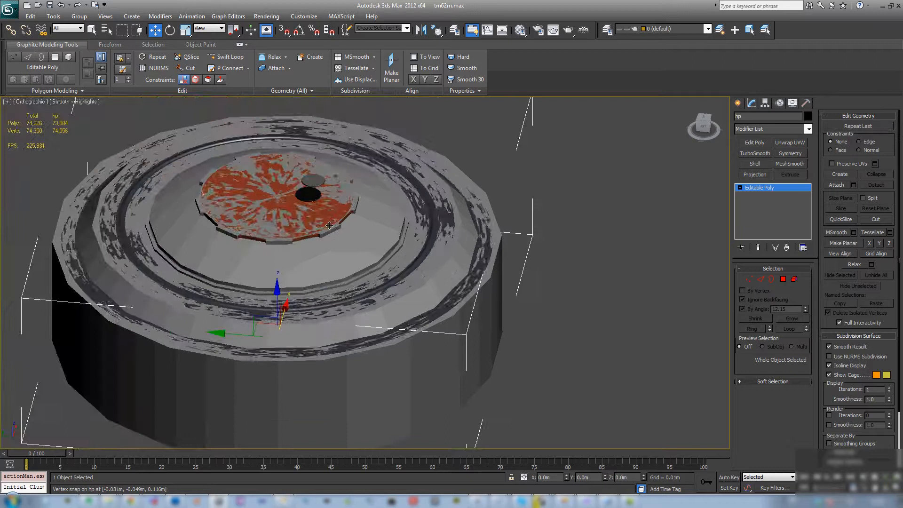
{"action": "left_click", "coordinate": [480, 280]}
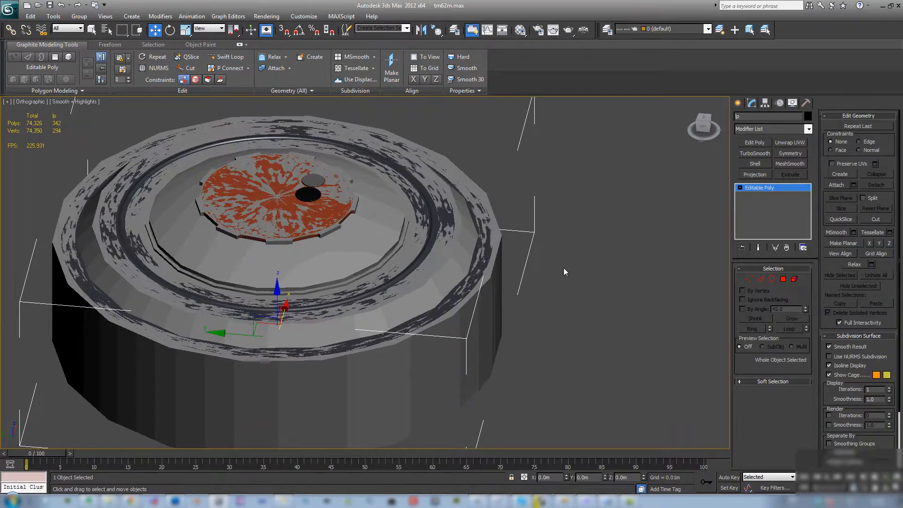
{"action": "left_click", "coordinate": [754, 175]}
- Pick the high-poly object hp as the Projection modifier's reference geometry
{"action": "middle_click_drag", "start_coordinate": [527, 295], "coordinate": [480, 256], "text": "alt"}
{"action": "scroll", "coordinate": [519, 265], "scroll_direction": "up", "scroll_amount": 4}
{"action": "scroll", "coordinate": [542, 239], "scroll_direction": "up", "scroll_amount": 5}
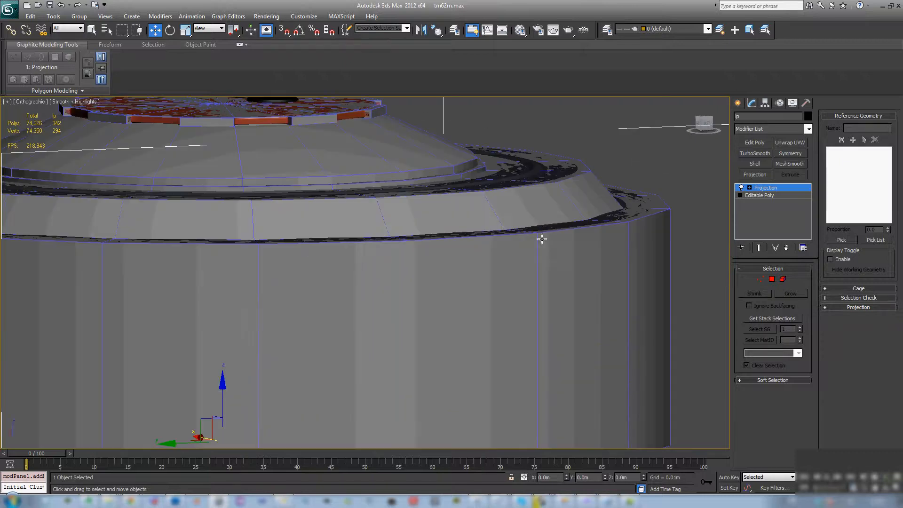
{"action": "left_click", "coordinate": [842, 239]}
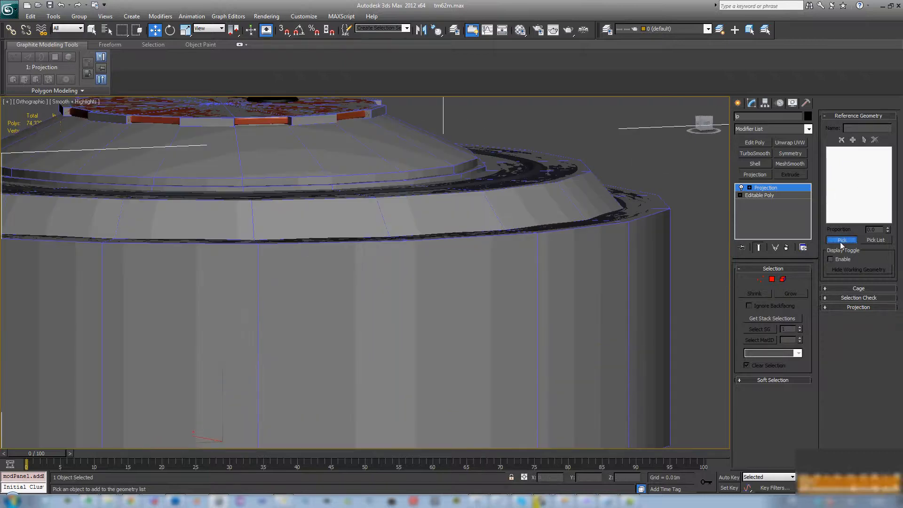
{"action": "left_click", "coordinate": [518, 174]}
{"action": "scroll", "coordinate": [345, 182], "scroll_direction": "down", "scroll_amount": 5}
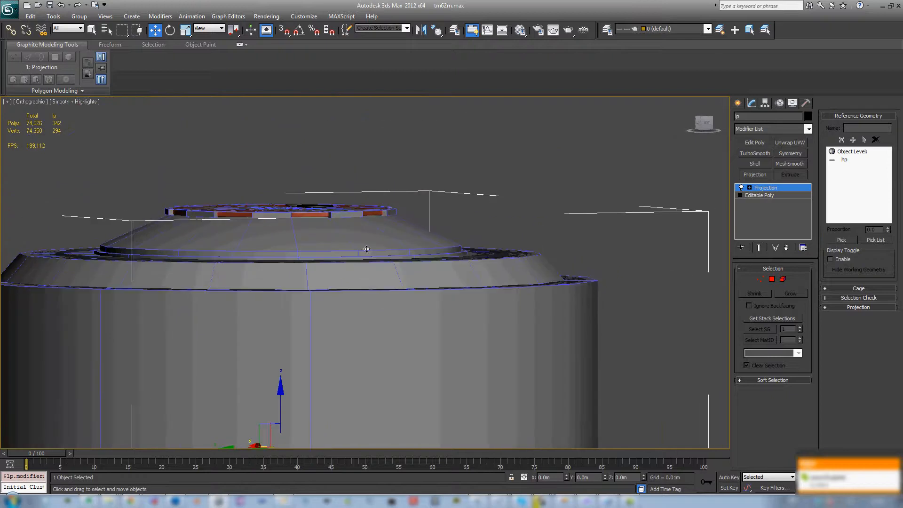
- Display the projection cage as shaded and push it slightly outward around the high-poly model
{"action": "left_click", "coordinate": [858, 288]}
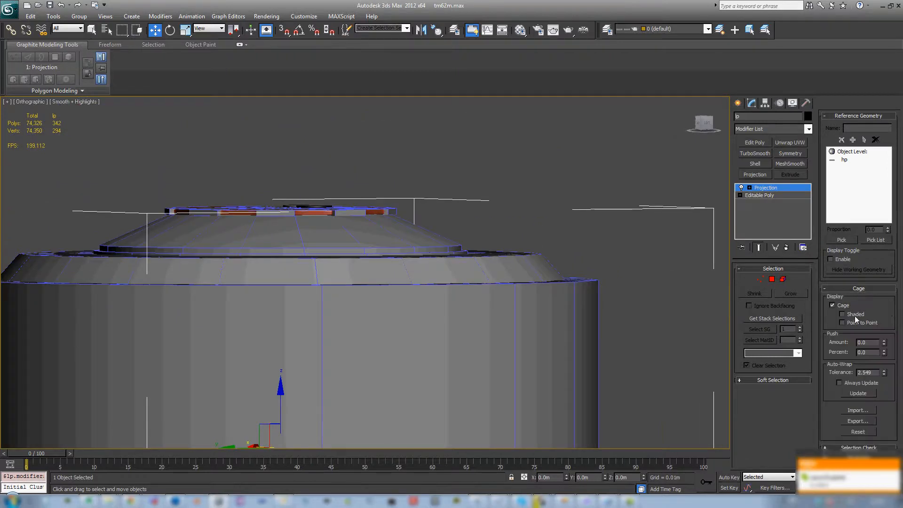
{"action": "left_click", "coordinate": [843, 315]}
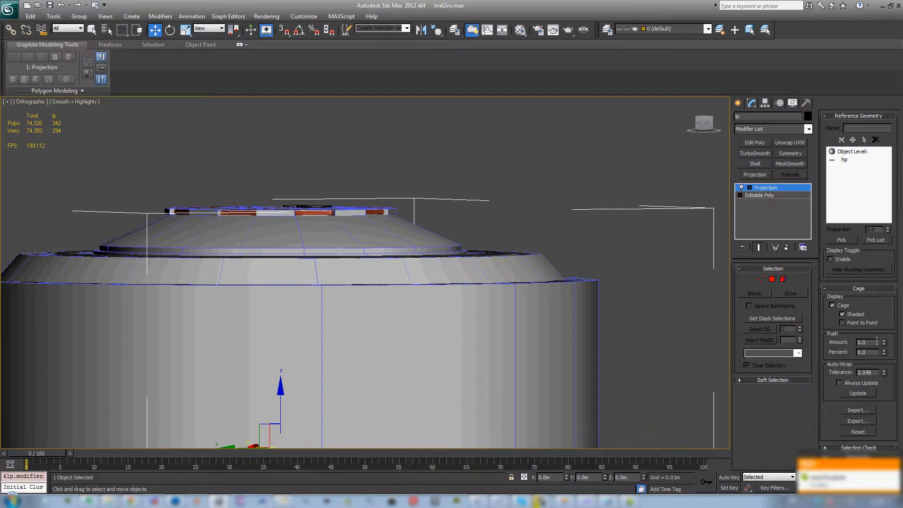
{"action": "left_click_drag", "start_coordinate": [883, 344], "coordinate": [867, 291]}
{"action": "middle_click_drag", "start_coordinate": [179, 257], "coordinate": [350, 247]}
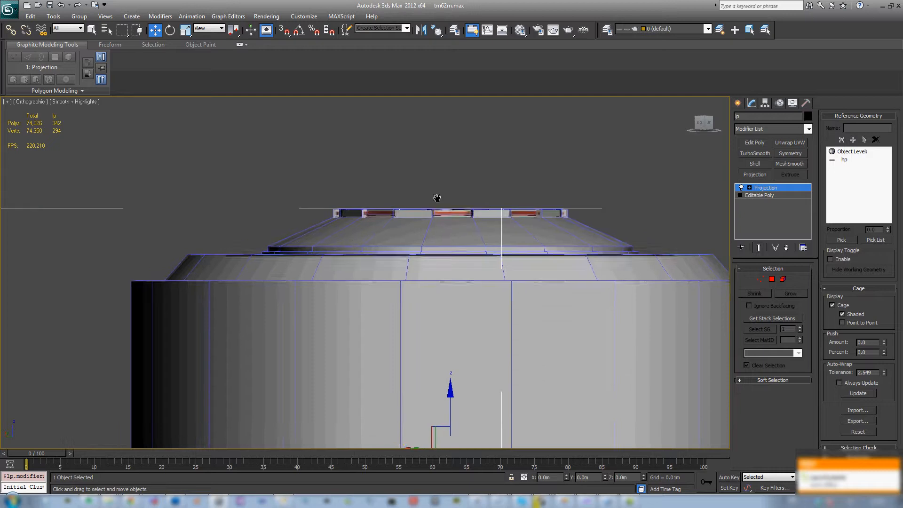
- Select the cage points along the top disc's upper face, raise them to about Z 0.122 m and leave cage editing
{"action": "scroll", "coordinate": [513, 223], "scroll_direction": "up", "scroll_amount": 4}
{"action": "key", "text": "1"}
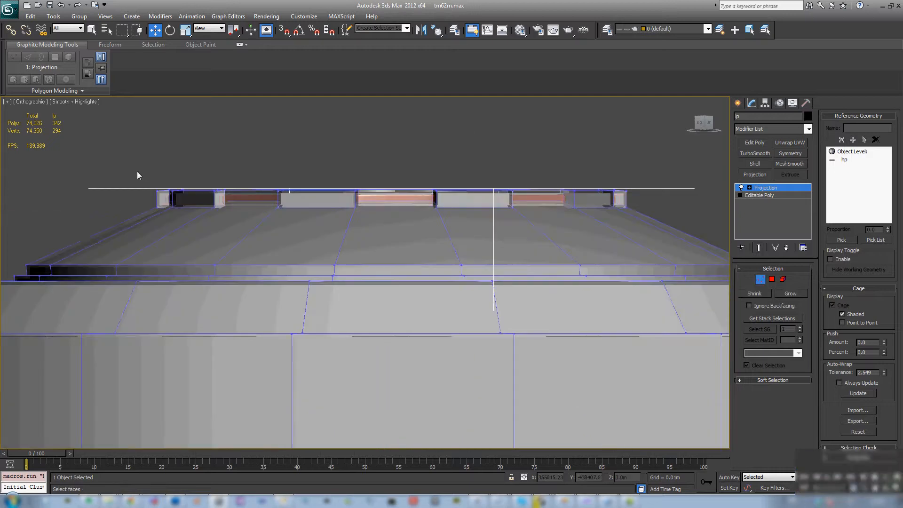
{"action": "left_click_drag", "start_coordinate": [137, 169], "coordinate": [658, 196]}
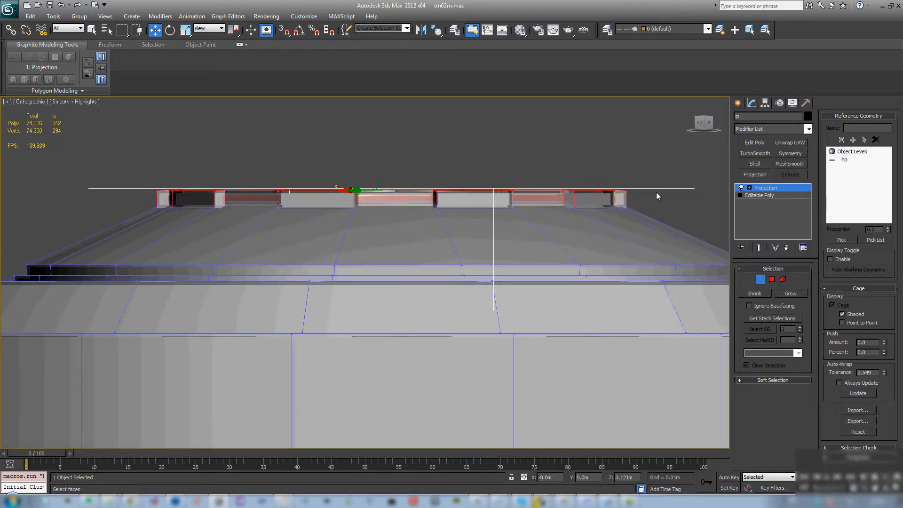
{"action": "left_click_drag", "start_coordinate": [390, 147], "coordinate": [390, 144]}
{"action": "middle_click_drag", "start_coordinate": [390, 143], "coordinate": [416, 163], "text": "alt"}
{"action": "middle_click_drag", "start_coordinate": [690, 195], "coordinate": [661, 315], "text": "alt"}
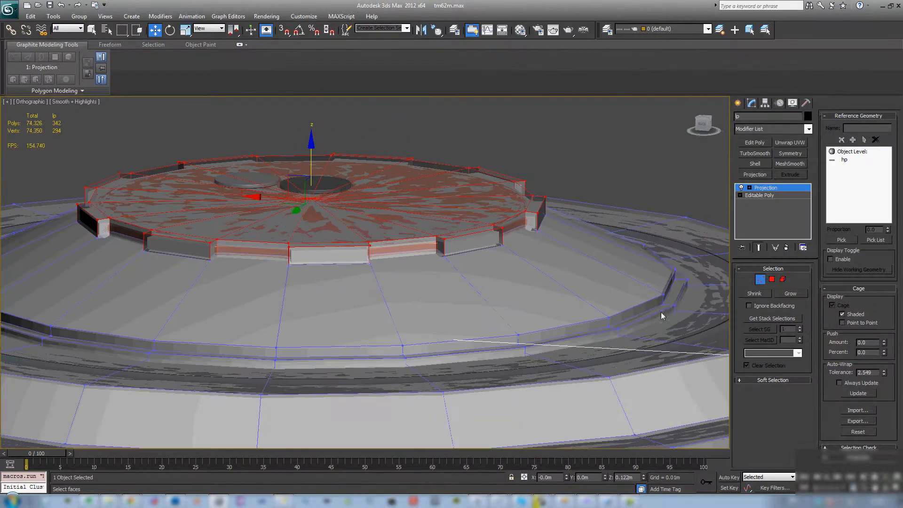
{"action": "left_click", "coordinate": [757, 279]}
- Open Render To Texture for lp and enable projection mapping with the Projection modifier
{"action": "scroll", "coordinate": [461, 280], "scroll_direction": "down", "scroll_amount": 5}
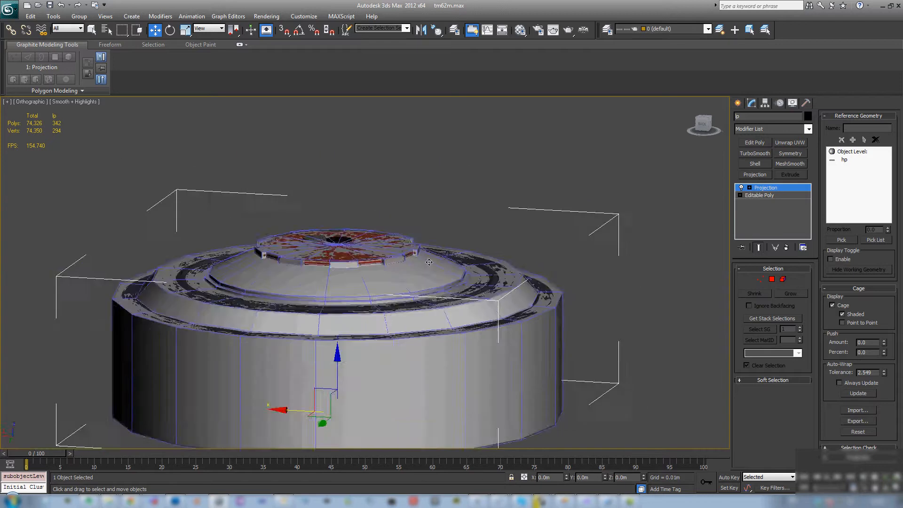
{"action": "middle_click_drag", "start_coordinate": [463, 278], "coordinate": [380, 262], "text": "alt"}
{"action": "key", "text": "0"}
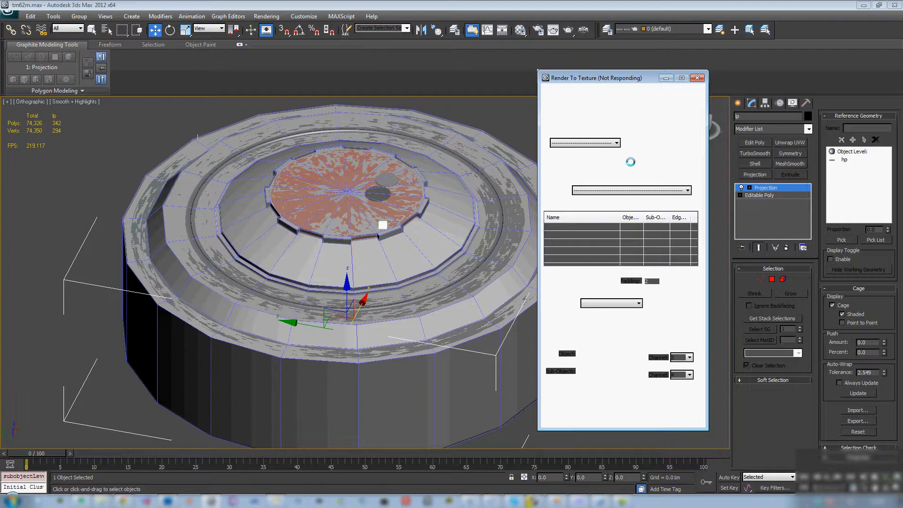
{"action": "left_click_drag", "start_coordinate": [589, 79], "coordinate": [573, 71]}
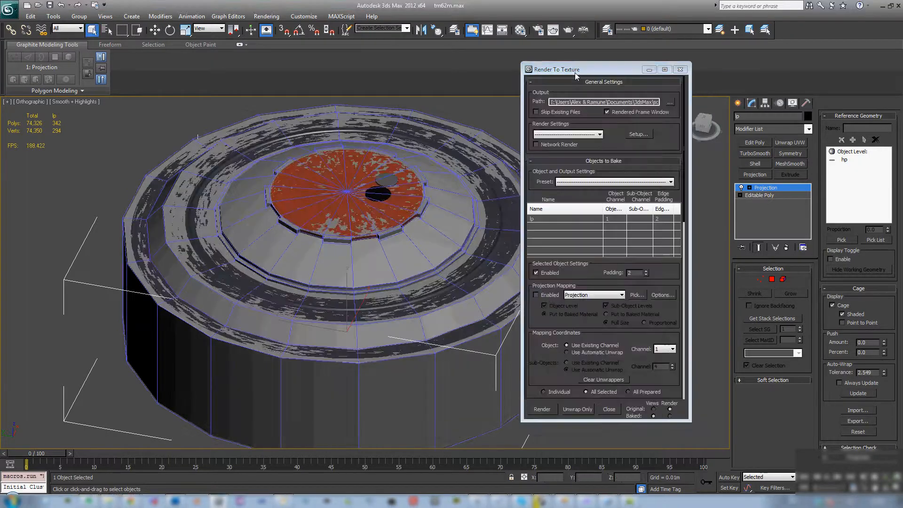
{"action": "left_click", "coordinate": [536, 294]}
- In the projection options, enable the Max 2.5 Star global supersampler and turn off the ray miss check
{"action": "left_click", "coordinate": [662, 295]}
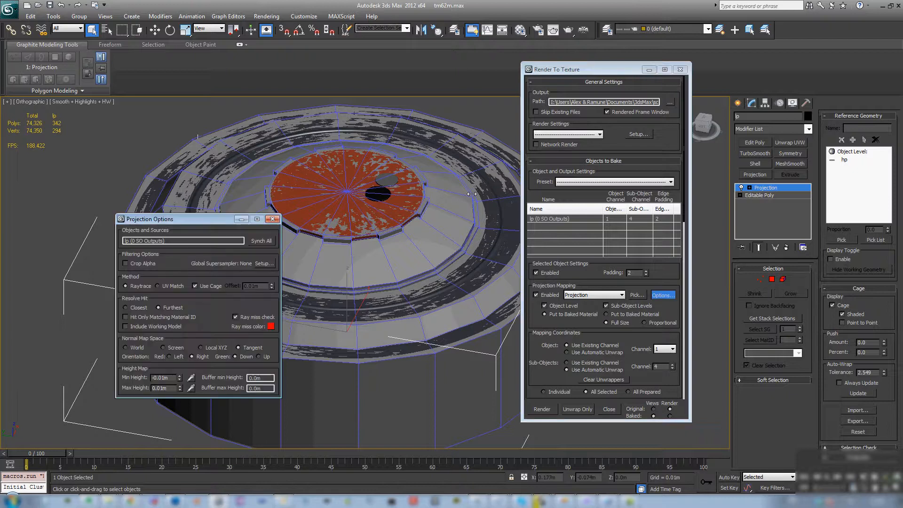
{"action": "left_click", "coordinate": [264, 263]}
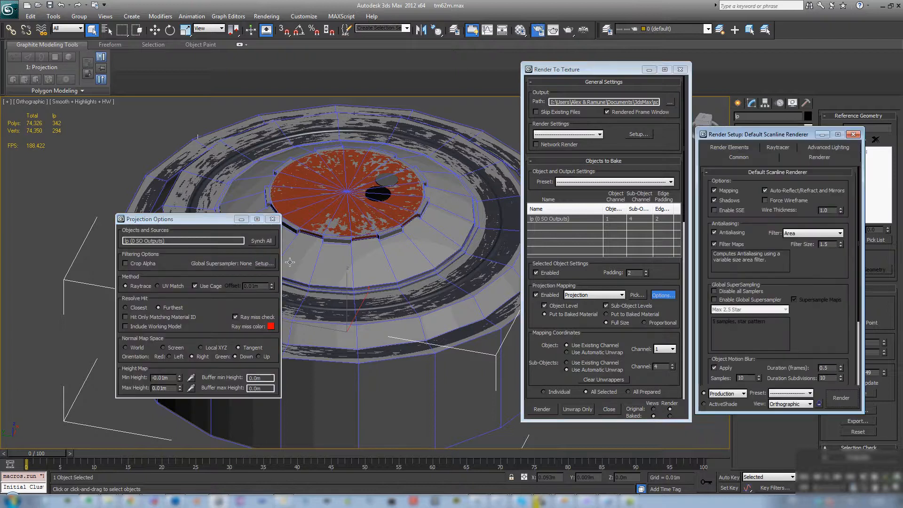
{"action": "left_click_drag", "start_coordinate": [741, 133], "coordinate": [402, 162]}
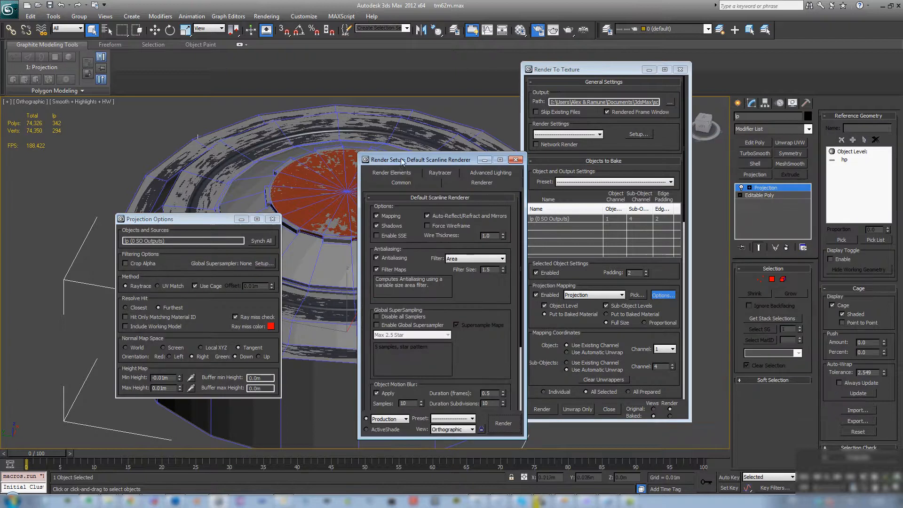
{"action": "left_click", "coordinate": [376, 325]}
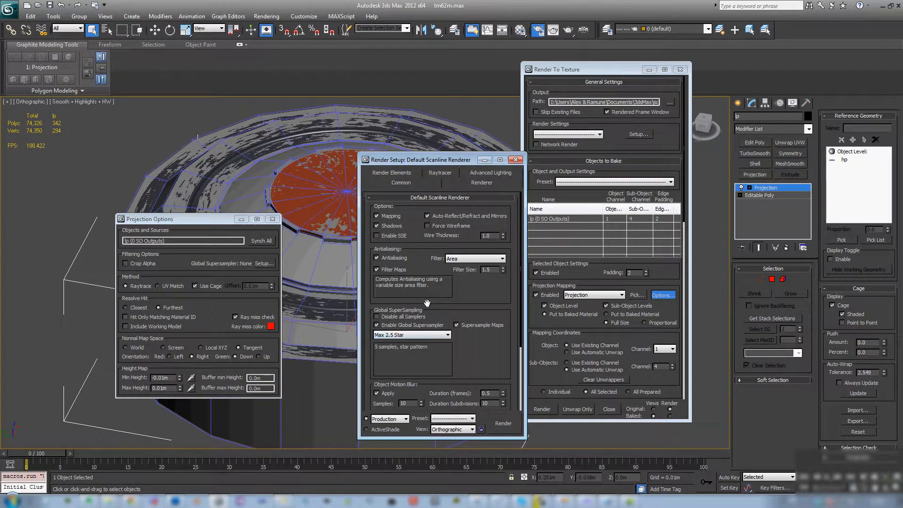
{"action": "left_click", "coordinate": [516, 160]}
{"action": "left_click", "coordinate": [235, 317]}
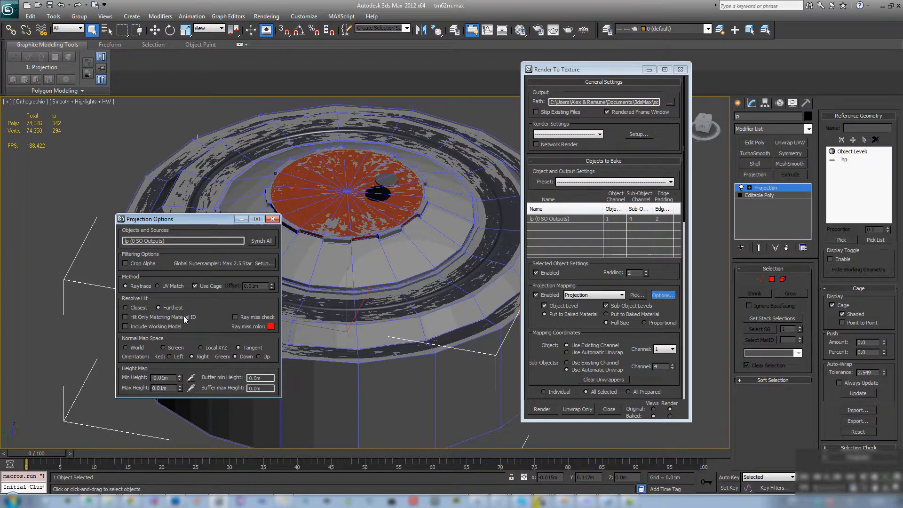
{"action": "left_click", "coordinate": [272, 220]}
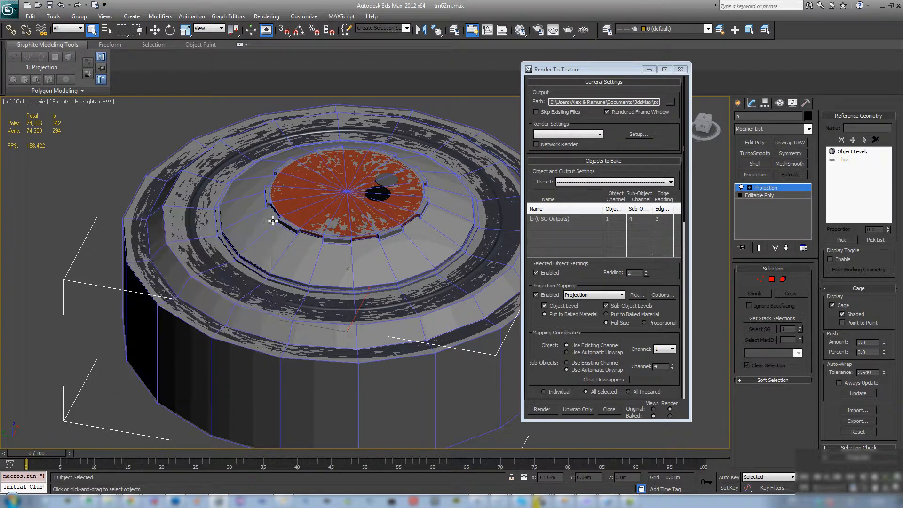
- Set the edge padding to 12 and add a DiffuseMap texture element to the bake output
{"action": "left_click", "coordinate": [640, 273]}
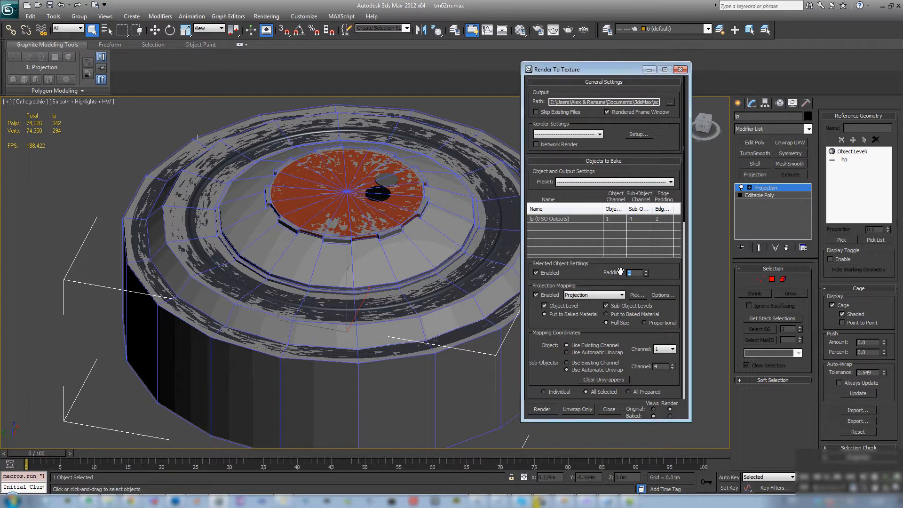
{"action": "type", "text": "12"}
{"action": "scroll", "coordinate": [595, 275], "scroll_direction": "down", "scroll_amount": 5}
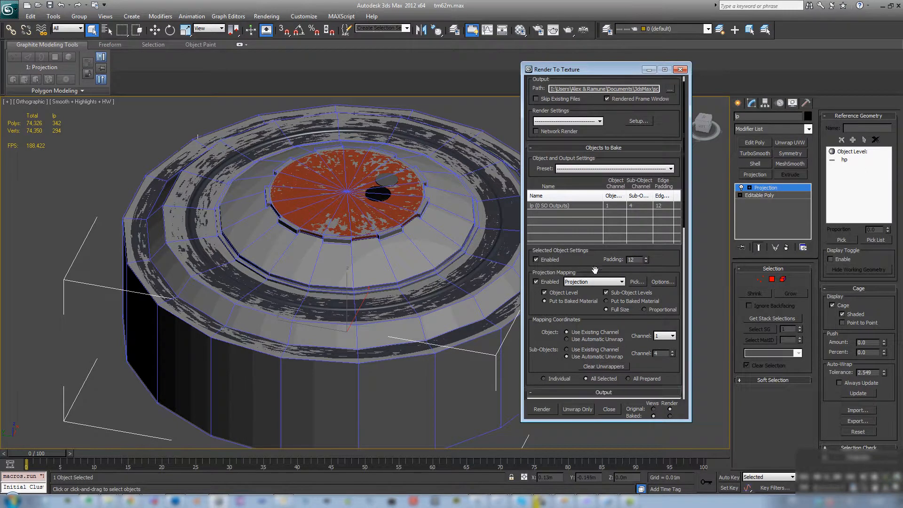
{"action": "left_click", "coordinate": [568, 357]}
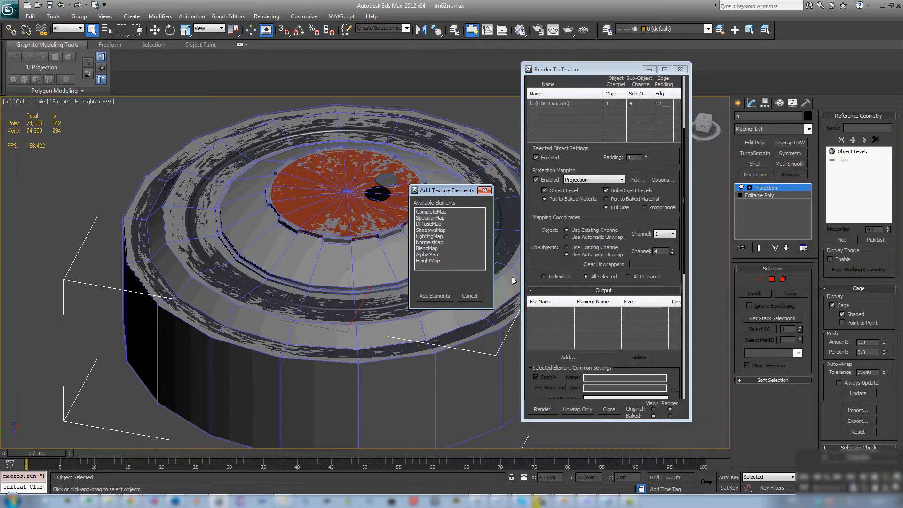
{"action": "double_click", "coordinate": [429, 223]}
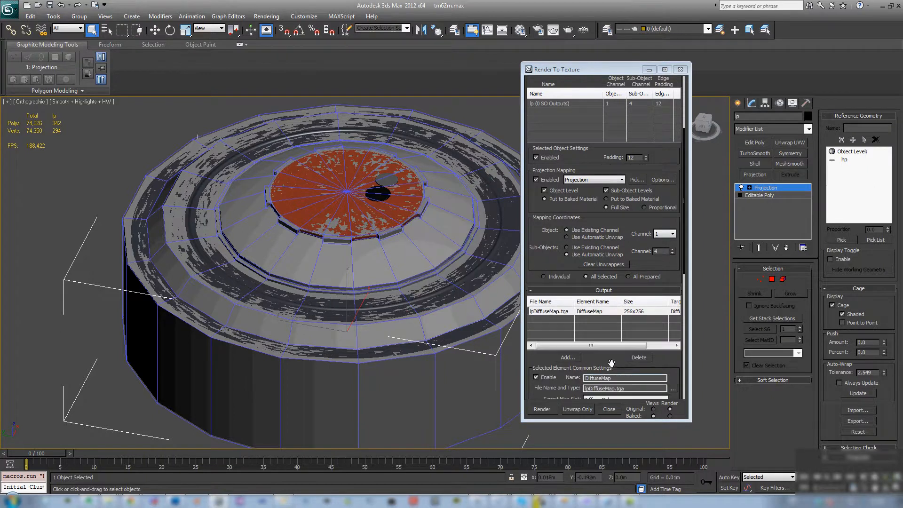
- Set the DiffuseMap output file to rhs_tm62m_d.tga in K:\Work\tm-62m, as a 24-bit Targa image
{"action": "left_click_drag", "start_coordinate": [614, 363], "coordinate": [585, 247]}
{"action": "left_click", "coordinate": [672, 272]}
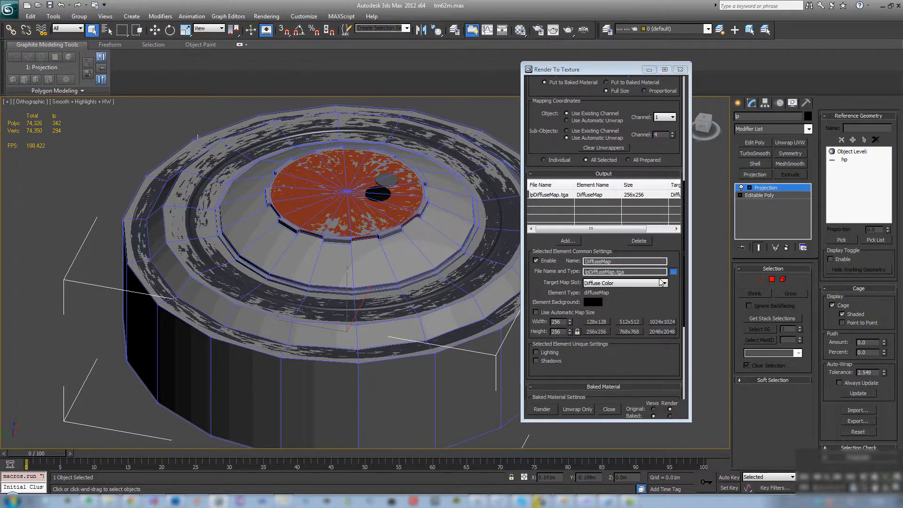
{"action": "left_click", "coordinate": [384, 23]}
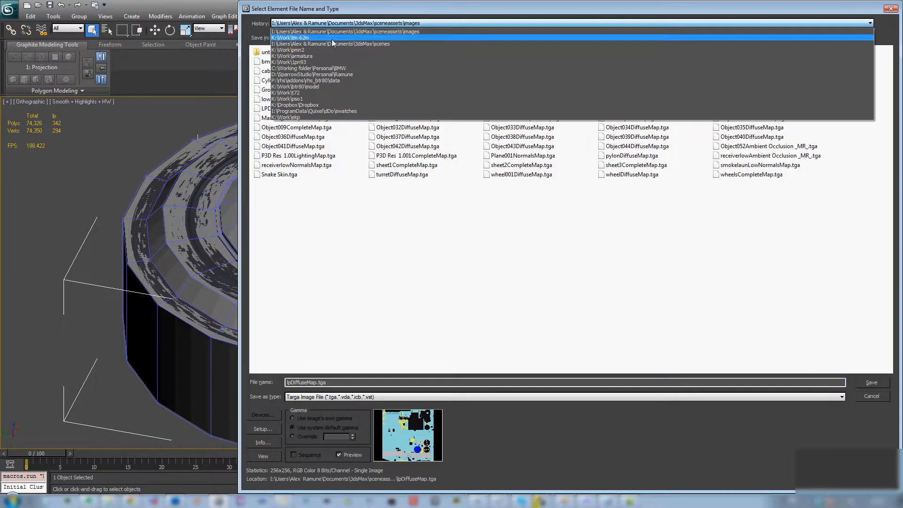
{"action": "left_click", "coordinate": [332, 38]}
{"action": "double_click", "coordinate": [304, 383]}
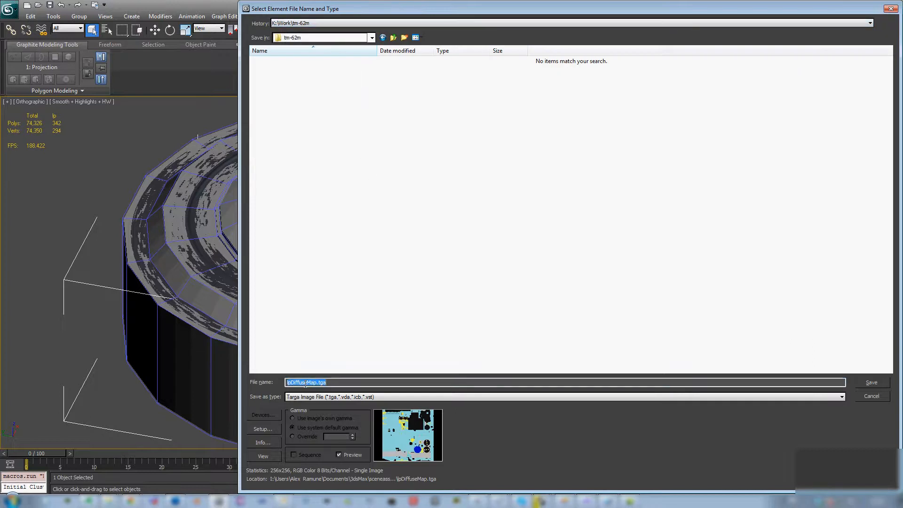
{"action": "left_click", "coordinate": [314, 382]}
{"action": "key", "text": "shift+Home"}
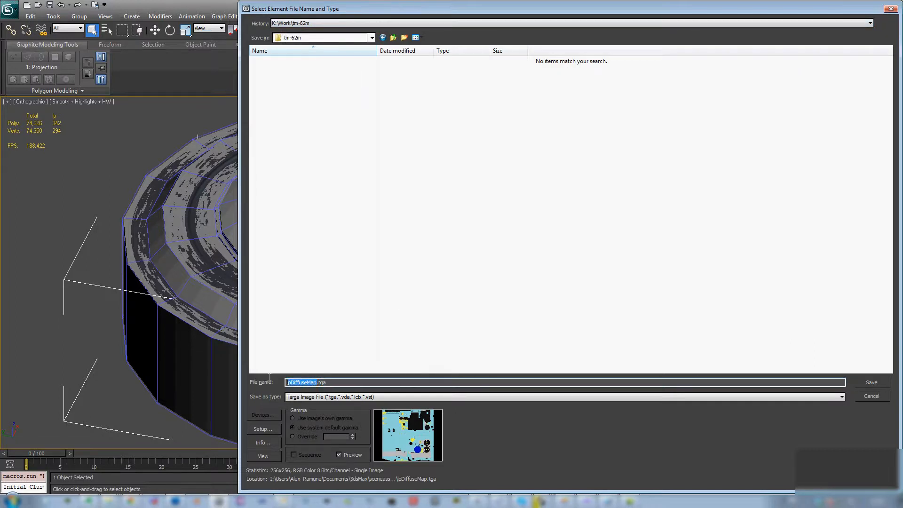
{"action": "type", "text": "rhs_tm"}
{"action": "type", "text": "62m"}
{"action": "type", "text": "_dl"}
{"action": "left_click", "coordinate": [869, 383]}
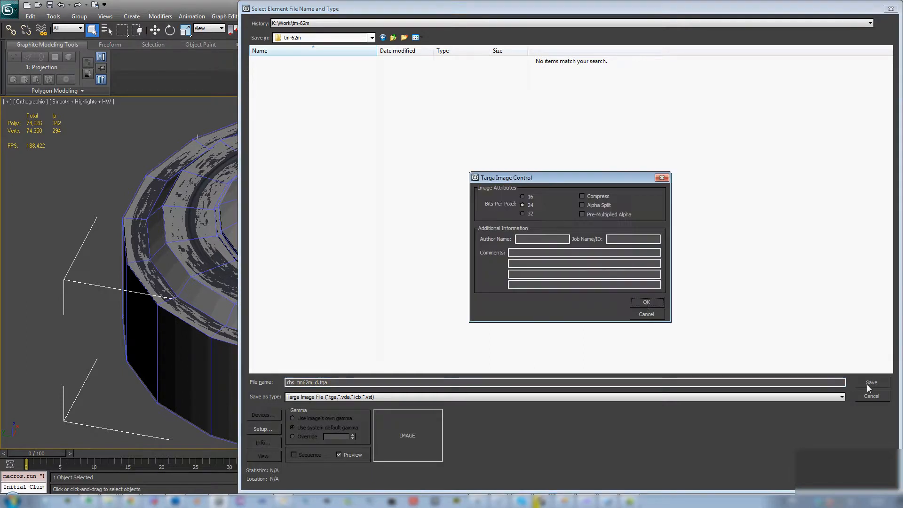
{"action": "left_click", "coordinate": [646, 302]}
- Set the DiffuseMap size to 1024x1024
{"action": "scroll", "coordinate": [649, 304], "scroll_direction": "down", "scroll_amount": 1}
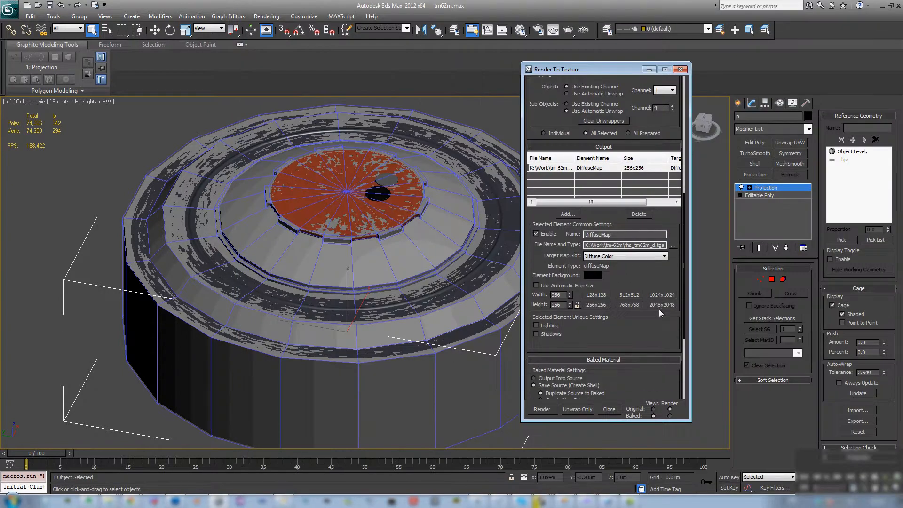
{"action": "left_click", "coordinate": [662, 294]}
{"action": "left_click_drag", "start_coordinate": [647, 282], "coordinate": [652, 229]}
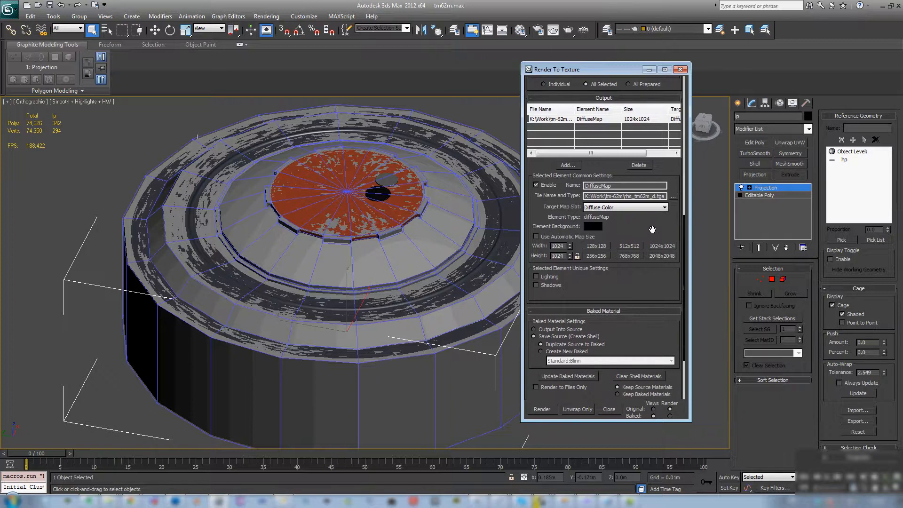
- Render the DiffuseMap bake for the low-poly model and minimize the Render To Texture window
{"action": "left_click", "coordinate": [543, 409]}
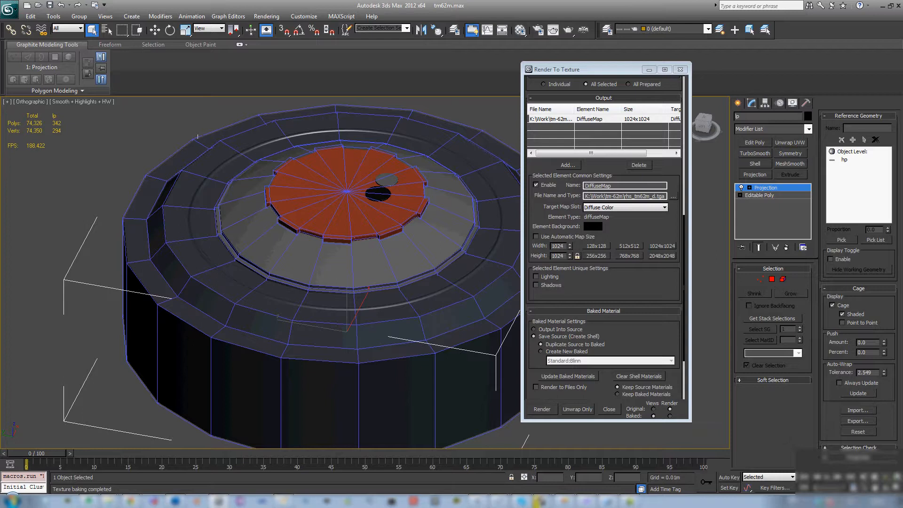
{"action": "left_click", "coordinate": [649, 70]}
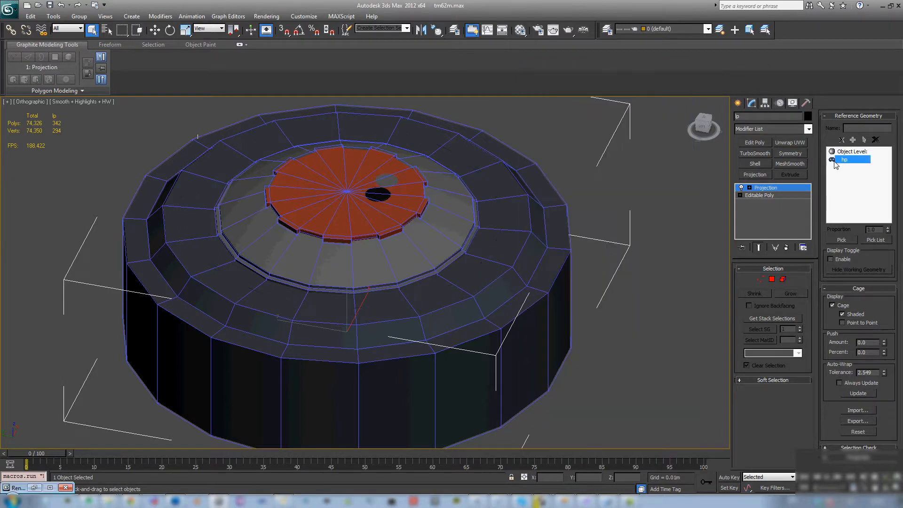
- Convert the low-poly model to an Editable Poly, collapsing its Projection modifier, and save the scene
{"action": "middle_click_drag", "start_coordinate": [520, 213], "coordinate": [665, 224], "text": "alt"}
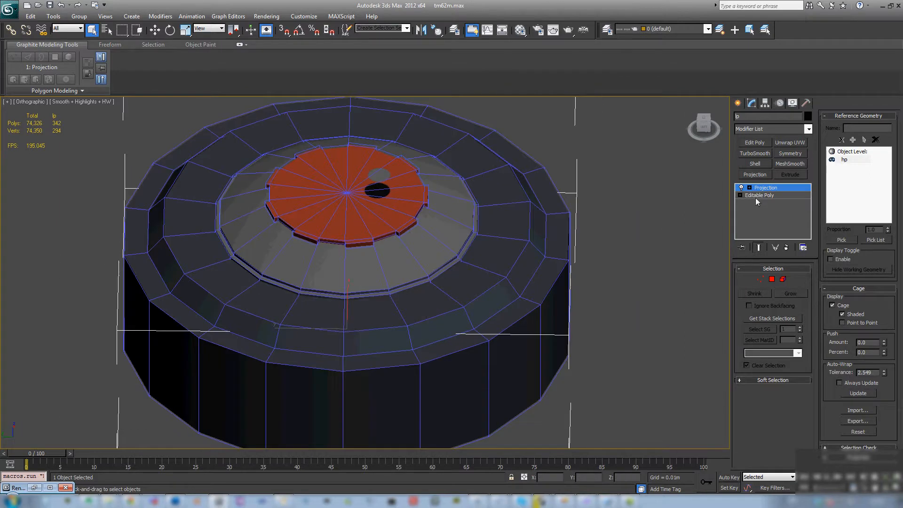
{"action": "middle_click_drag", "start_coordinate": [393, 287], "coordinate": [447, 234]}
{"action": "scroll", "coordinate": [397, 272], "scroll_direction": "down", "scroll_amount": 5}
{"action": "scroll", "coordinate": [371, 249], "scroll_direction": "up", "scroll_amount": 5}
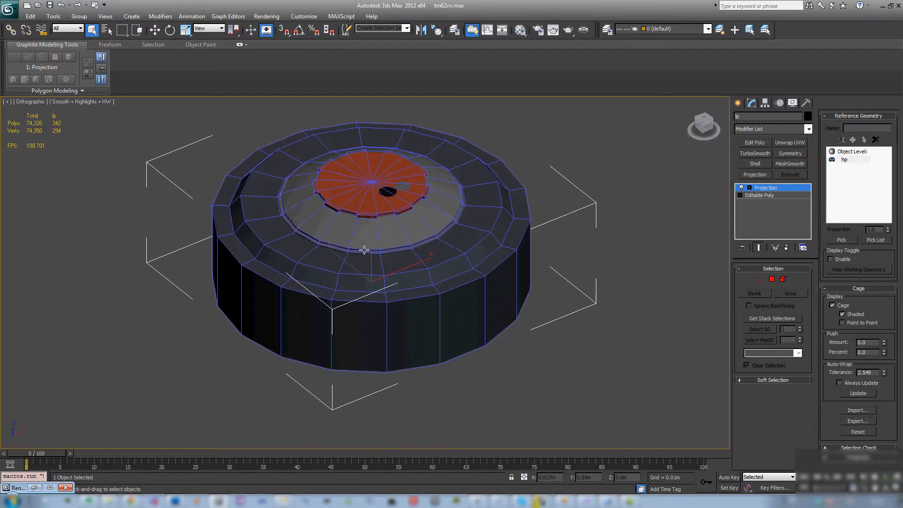
{"action": "right_click", "coordinate": [372, 234]}
{"action": "mouse_move", "coordinate": [453, 324]}
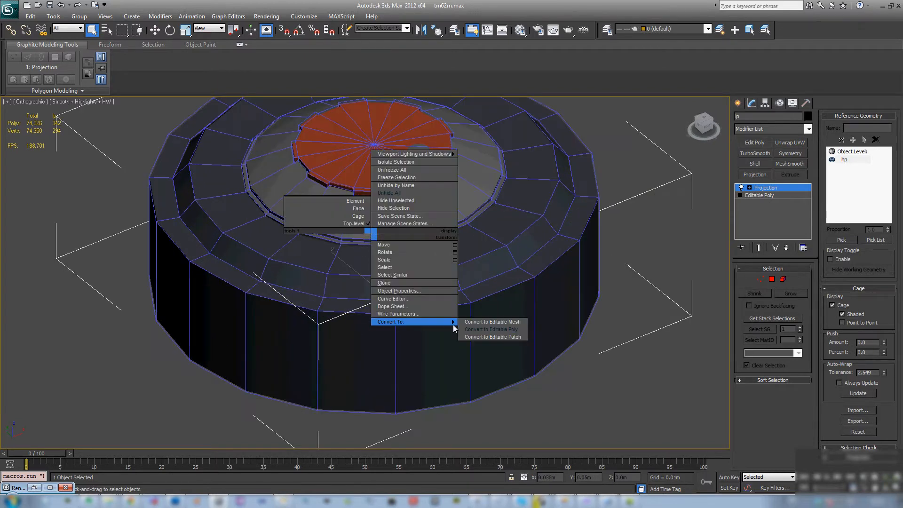
{"action": "left_click", "coordinate": [517, 332]}
{"action": "middle_click_drag", "start_coordinate": [516, 326], "coordinate": [427, 261], "text": "alt"}
{"action": "scroll", "coordinate": [477, 252], "scroll_direction": "down", "scroll_amount": 8}
{"action": "scroll", "coordinate": [427, 261], "scroll_direction": "up", "scroll_amount": 3}
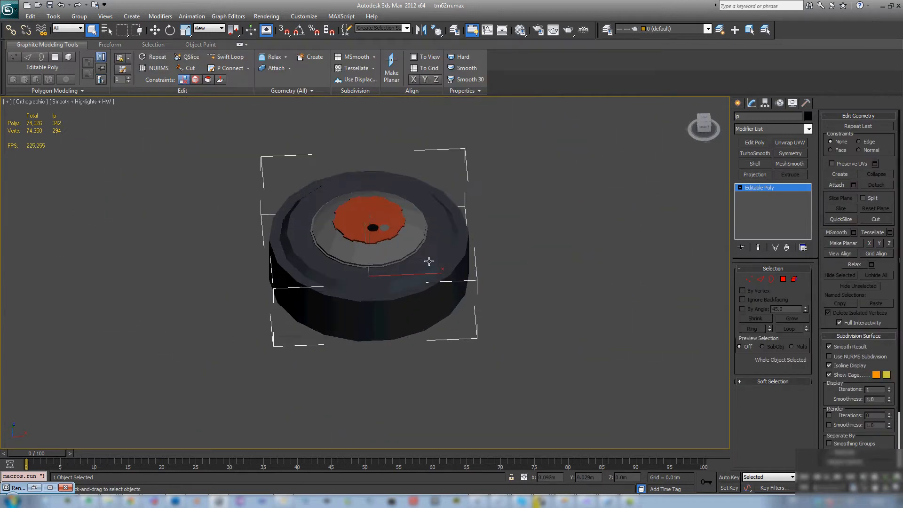
{"action": "key", "text": "ctrl+s"}
- Start an export of the low-poly model and choose the K:\Work\tm-62m folder as its destination
{"action": "scroll", "coordinate": [463, 308], "scroll_direction": "up", "scroll_amount": 3}
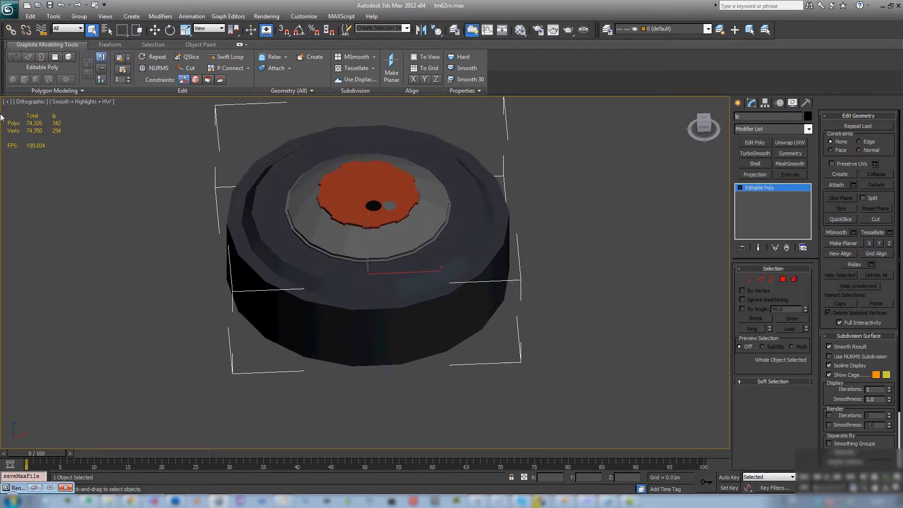
{"action": "left_click", "coordinate": [9, 10]}
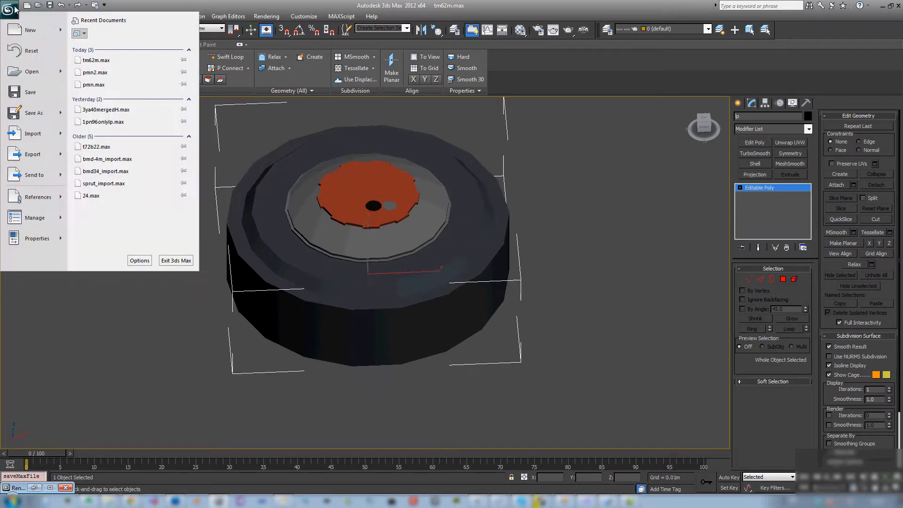
{"action": "mouse_move", "coordinate": [62, 164]}
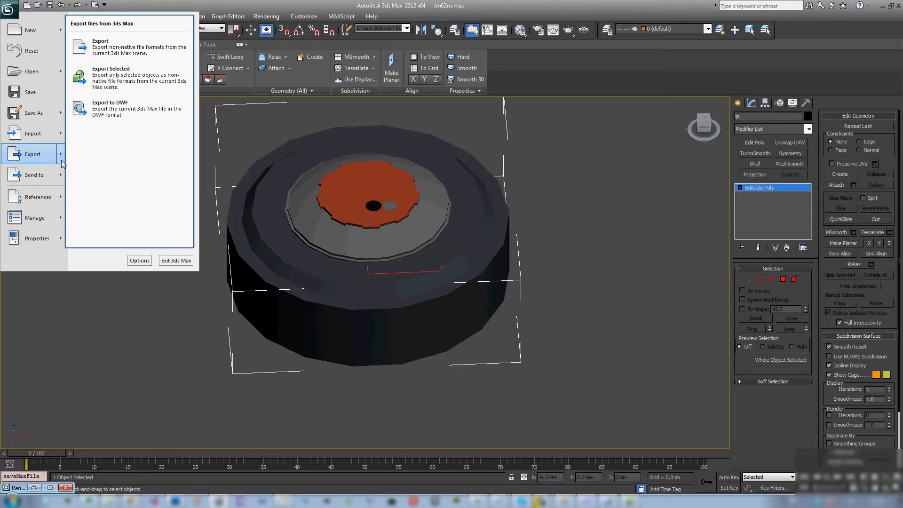
{"action": "left_click", "coordinate": [113, 47]}
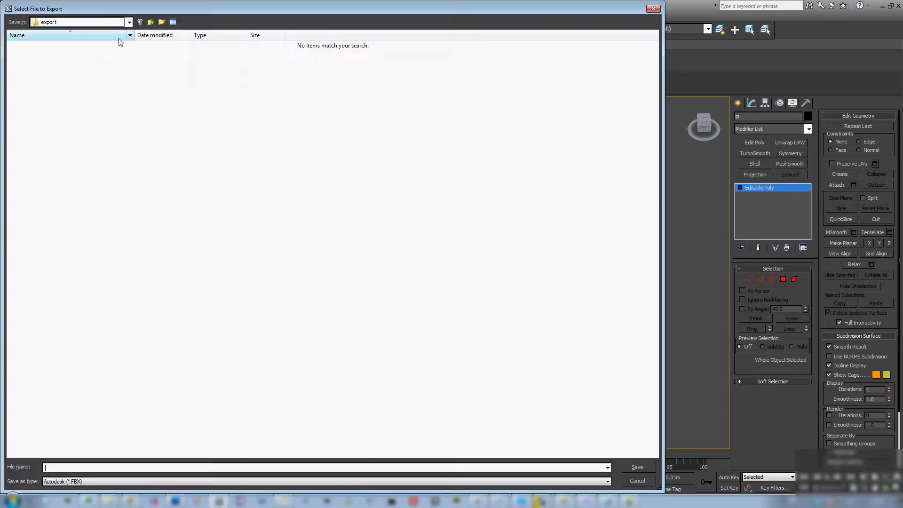
{"action": "left_click", "coordinate": [108, 21]}
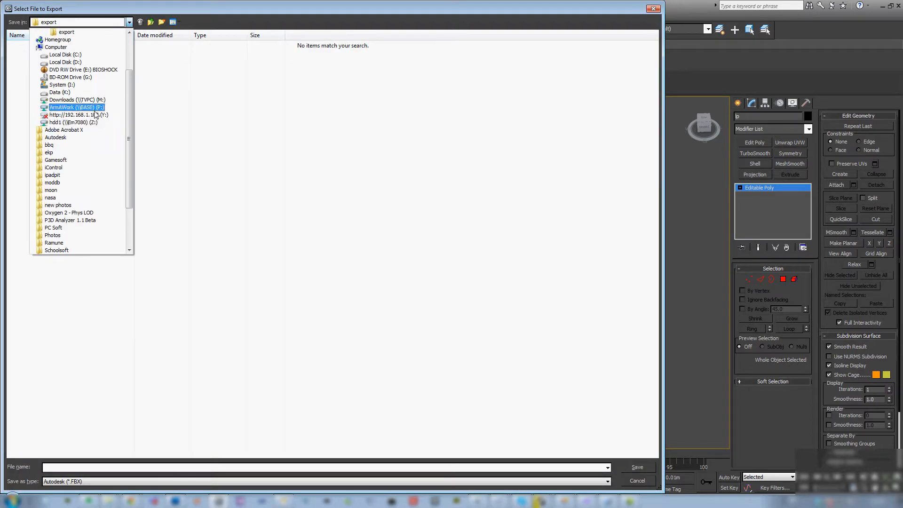
{"action": "left_click", "coordinate": [87, 92]}
{"action": "left_click", "coordinate": [93, 162]}
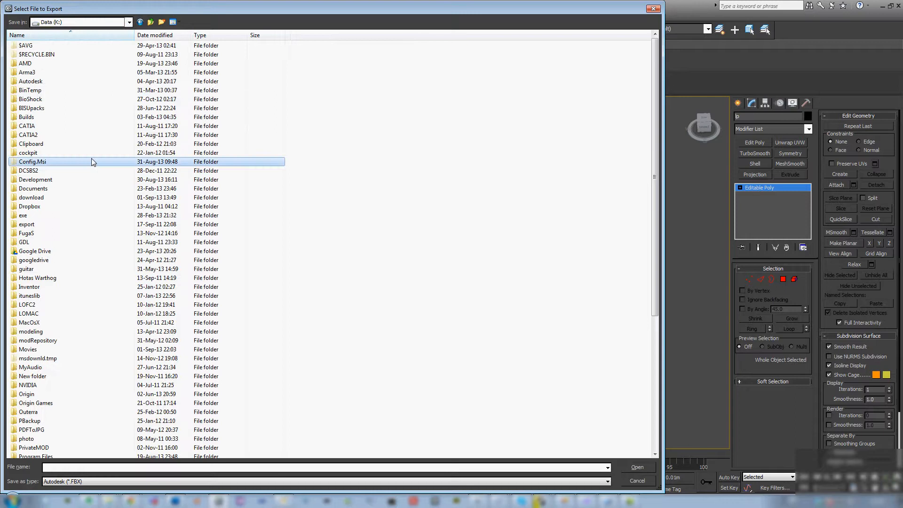
{"action": "key", "text": "w"}
{"action": "key", "text": "Return"}
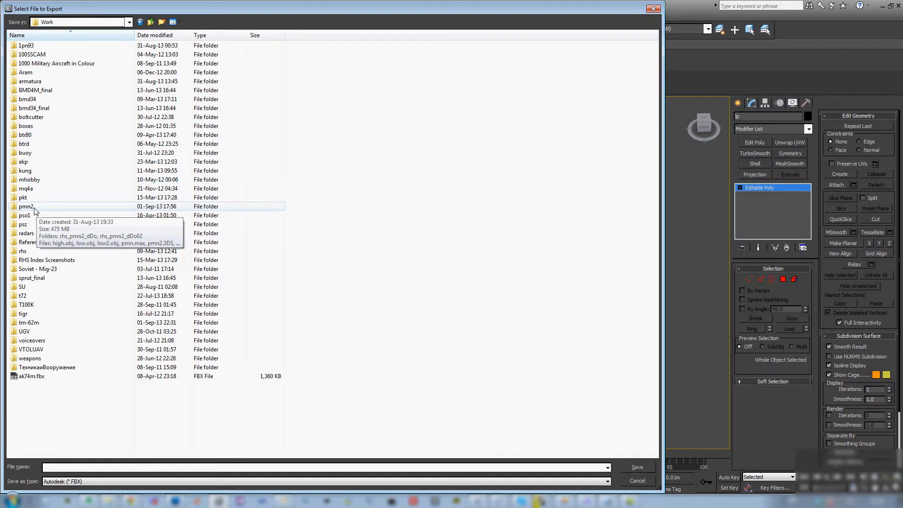
{"action": "double_click", "coordinate": [41, 323]}
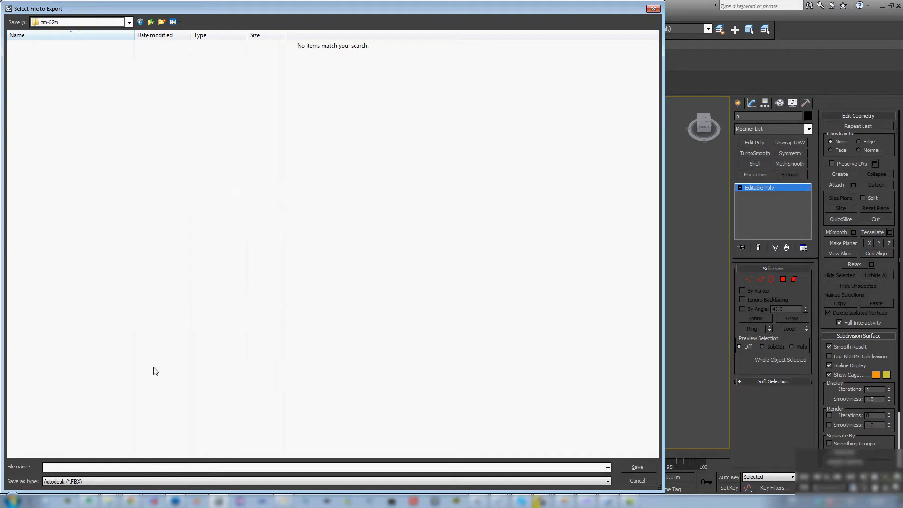
- Export the low-poly model as a 3D Studio (*.3DS) file named thm62m, preserving MAX's texture coordinates
{"action": "left_click", "coordinate": [107, 481]}
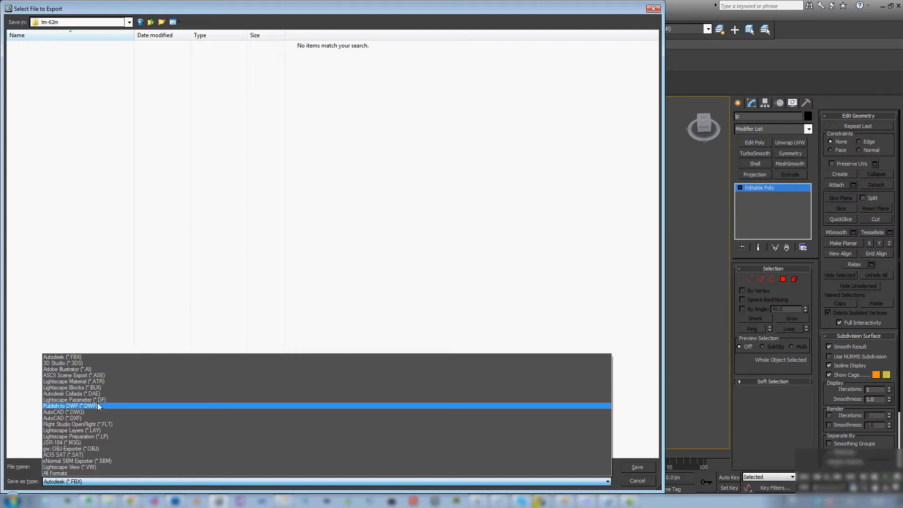
{"action": "left_click", "coordinate": [89, 363]}
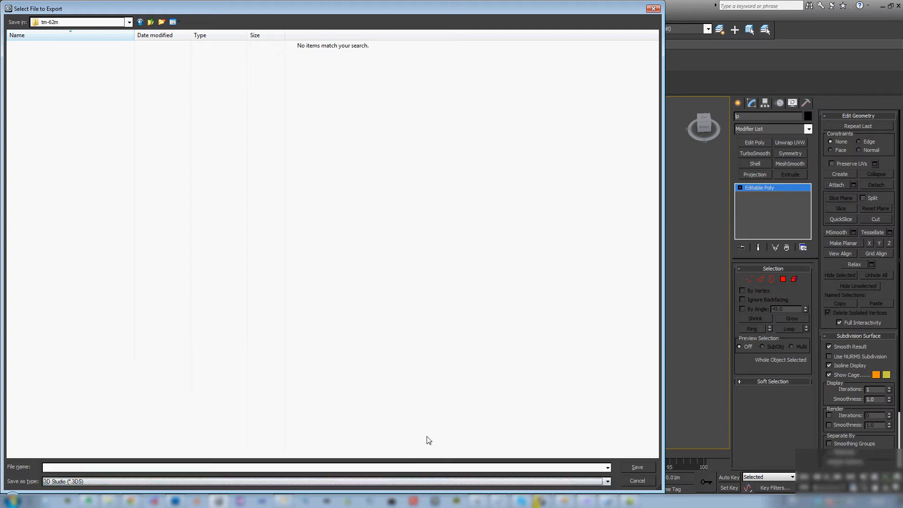
{"action": "left_click", "coordinate": [416, 468]}
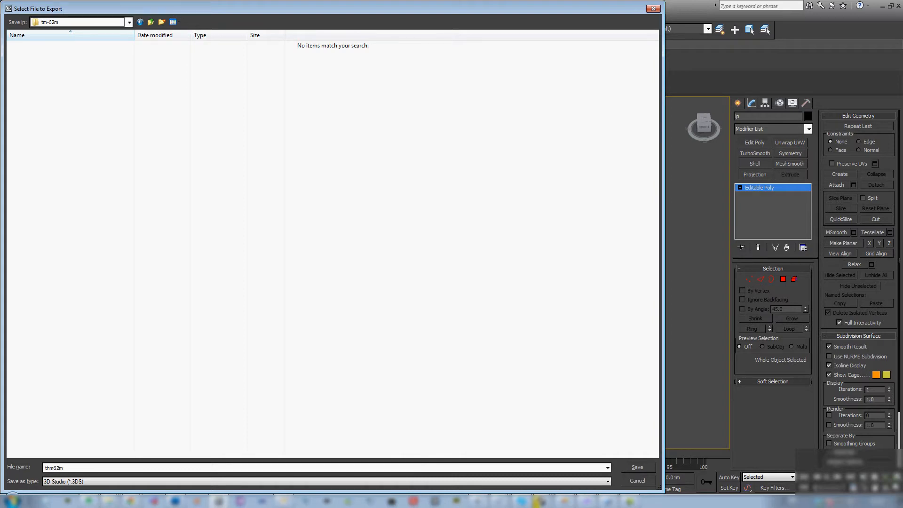
{"action": "left_click", "coordinate": [629, 467]}
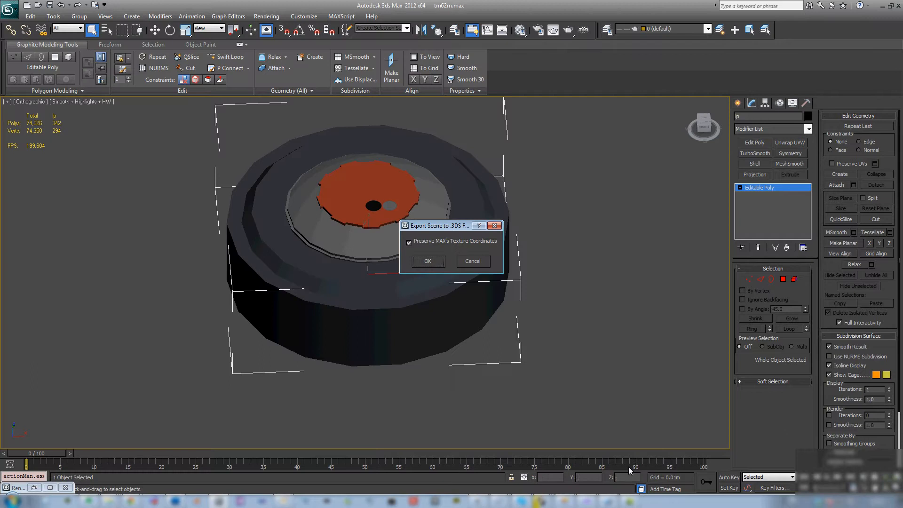
{"action": "left_click", "coordinate": [428, 261]}
- Start another export of the low-poly model in the tm-62m folder, using the gw::OBJ-Exporter (*.OBJ) format
{"action": "left_click", "coordinate": [9, 9]}
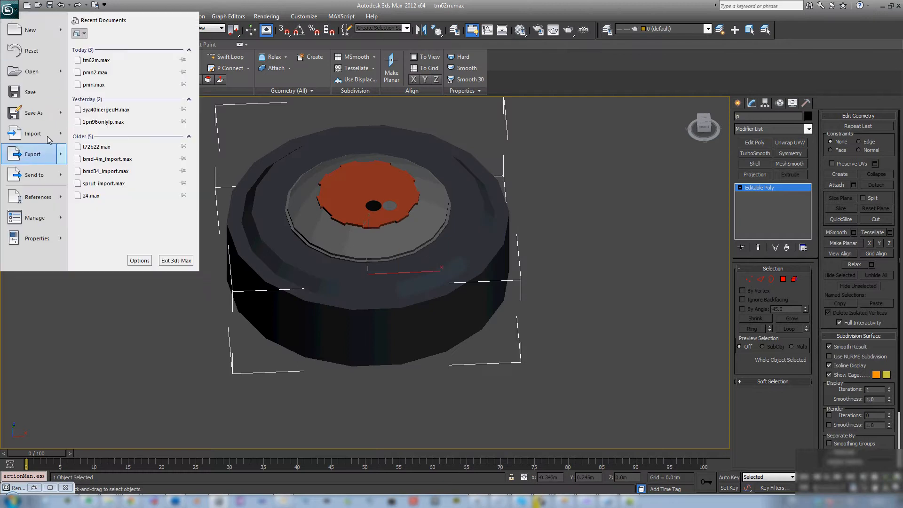
{"action": "mouse_move", "coordinate": [63, 156]}
{"action": "left_click", "coordinate": [125, 94]}
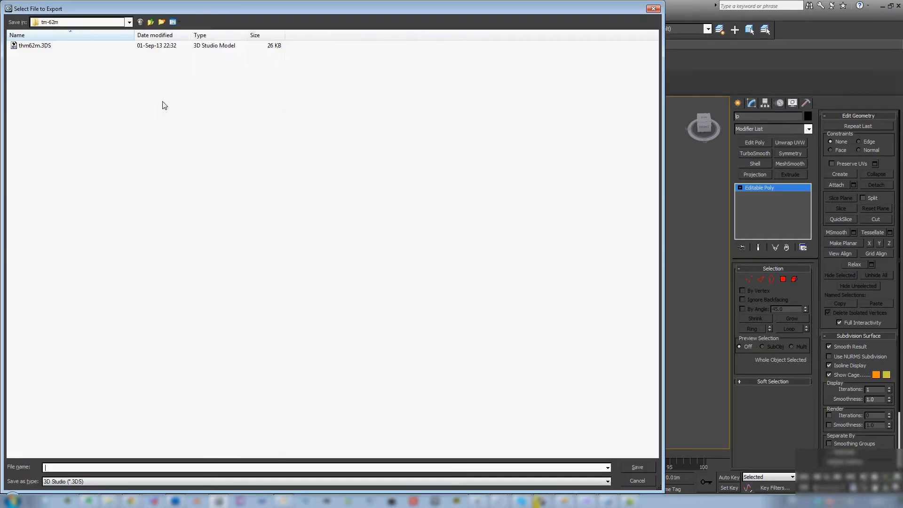
{"action": "left_click", "coordinate": [96, 482]}
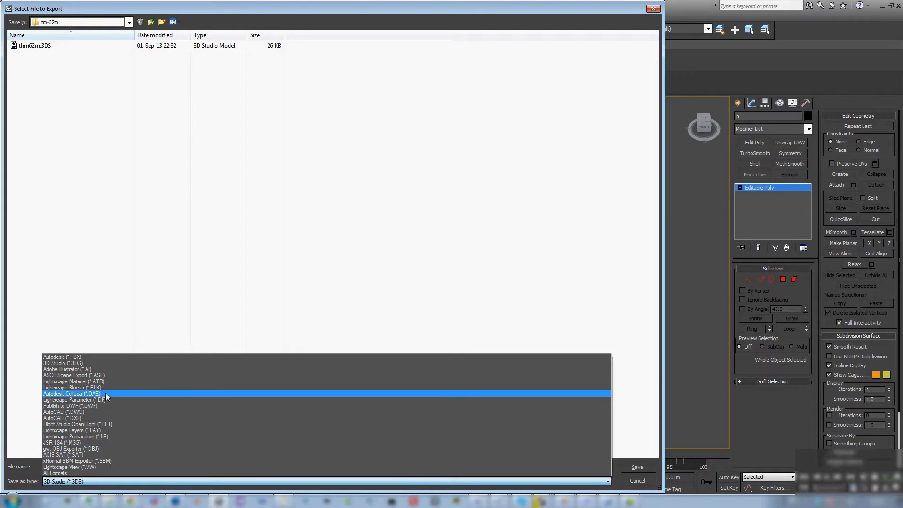
{"action": "left_click", "coordinate": [111, 448]}
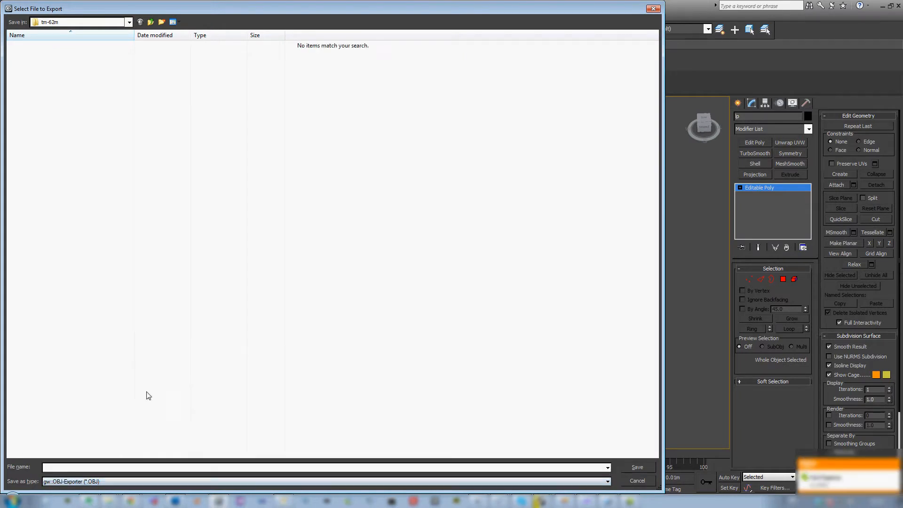
- Name the OBJ file tmlowobj and export it with triangle faces, texture coordinates and smoothing groups
{"action": "type", "text": "thm"}
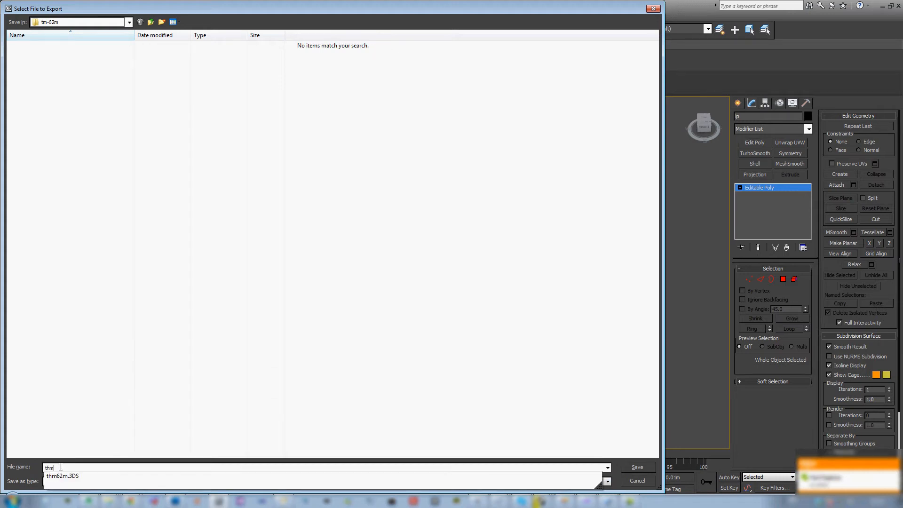
{"action": "key", "text": "BackSpace"}
{"action": "key", "text": "BackSpace"}
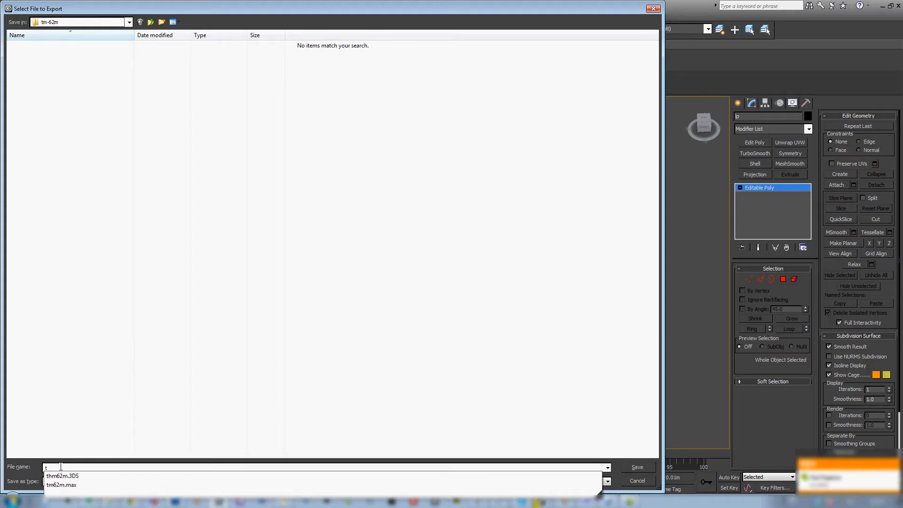
{"action": "type", "text": "m"}
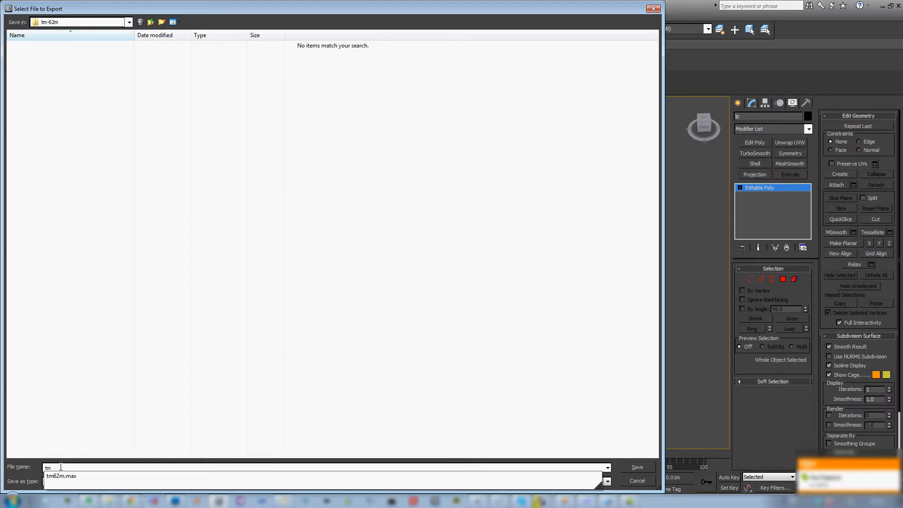
{"action": "type", "text": "low"}
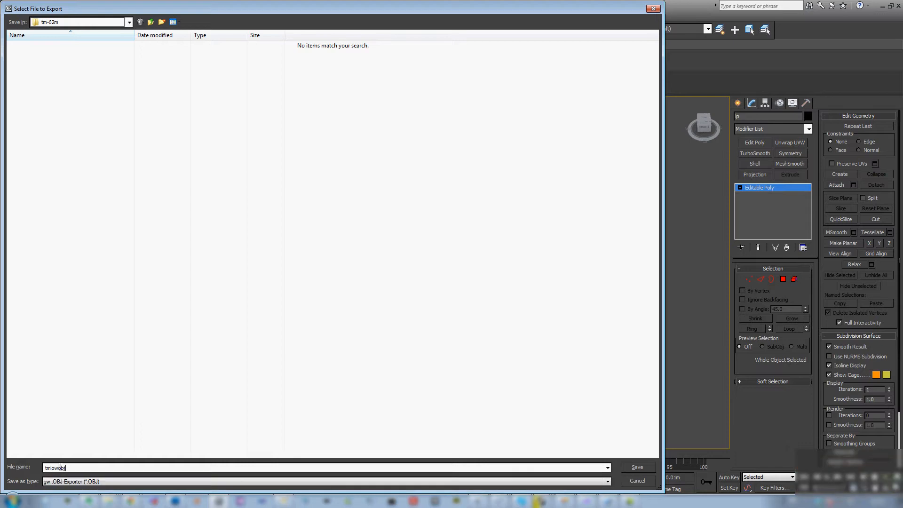
{"action": "type", "text": "obj"}
{"action": "left_click", "coordinate": [635, 468]}
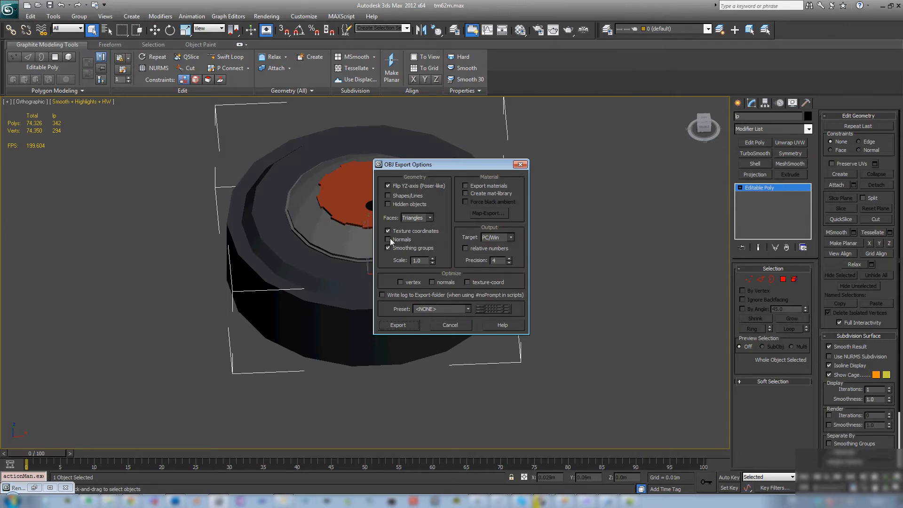
{"action": "left_click", "coordinate": [398, 325]}
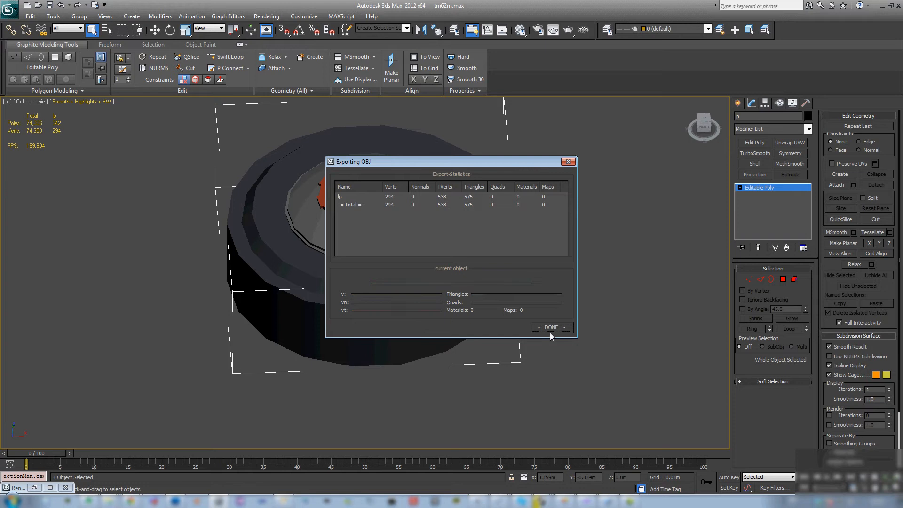
{"action": "left_click", "coordinate": [551, 328]}
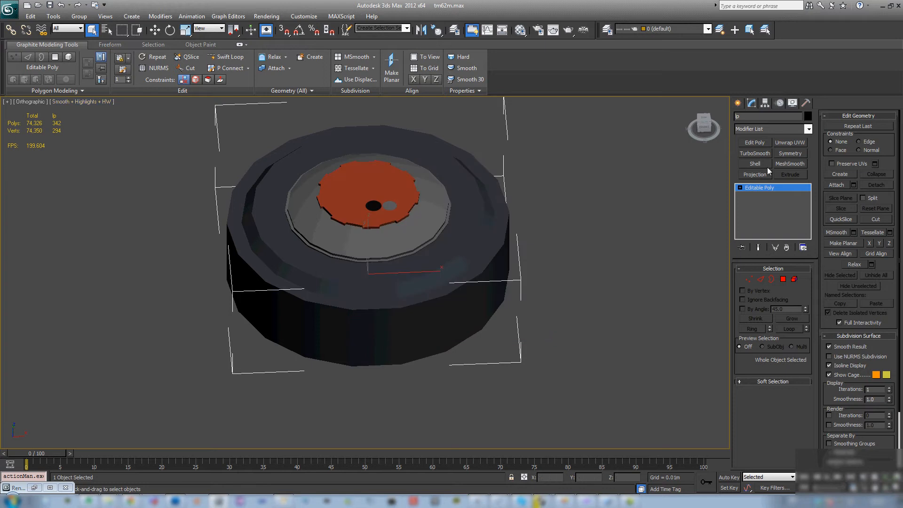
- Unhide the high-poly model hp in place of the low-poly model lp, and select hp
{"action": "right_click", "coordinate": [463, 233]}
{"action": "left_click", "coordinate": [483, 187]}
{"action": "double_click", "coordinate": [75, 64]}
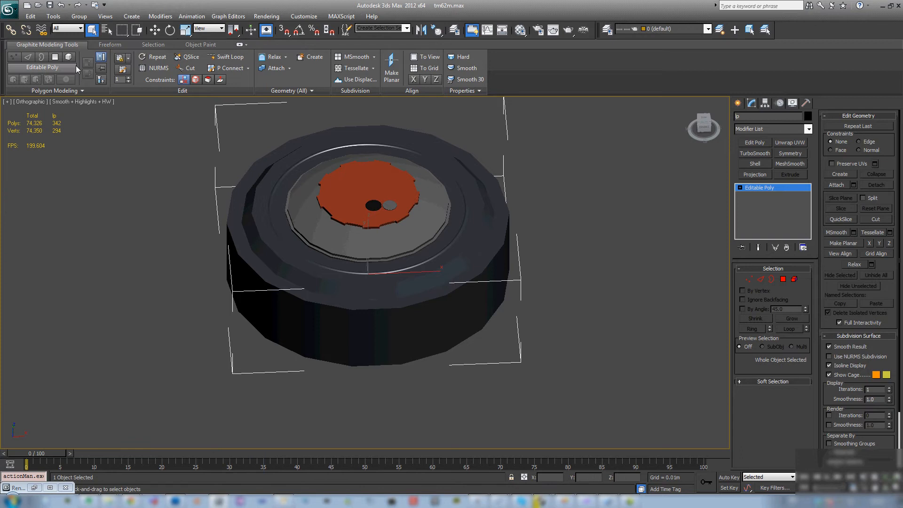
{"action": "right_click", "coordinate": [385, 208]}
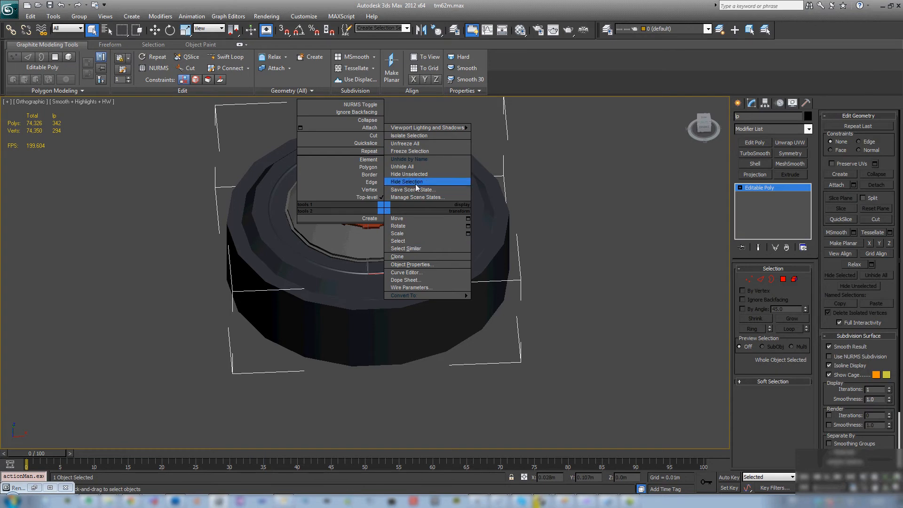
{"action": "left_click", "coordinate": [415, 183]}
{"action": "left_click", "coordinate": [391, 213]}
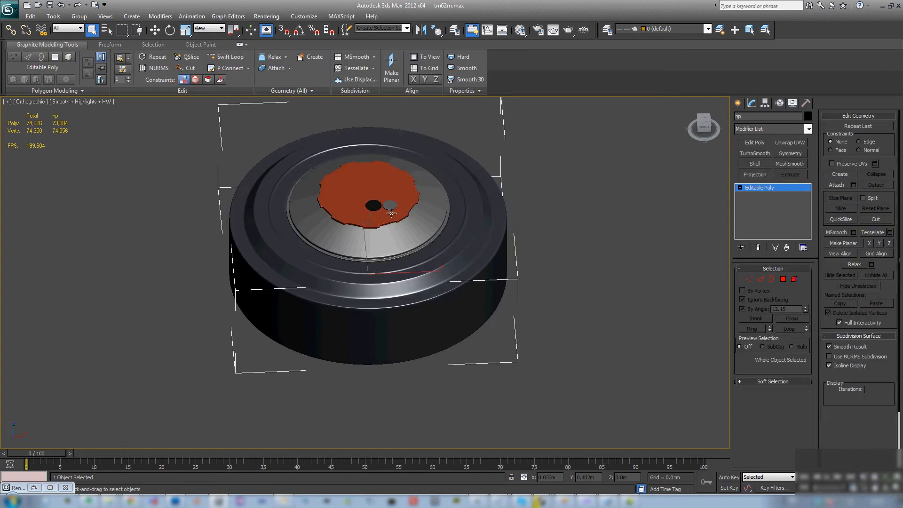
- Start an OBJ export of the high-poly model in the tm-62m folder, taking tmlowobj.obj as the base file name
{"action": "left_click", "coordinate": [11, 12]}
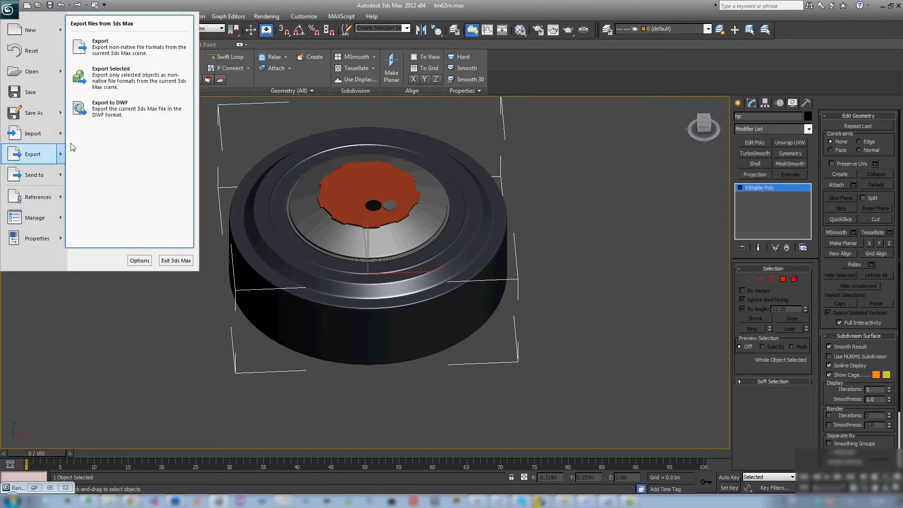
{"action": "left_click", "coordinate": [86, 89]}
{"action": "left_click", "coordinate": [48, 46]}
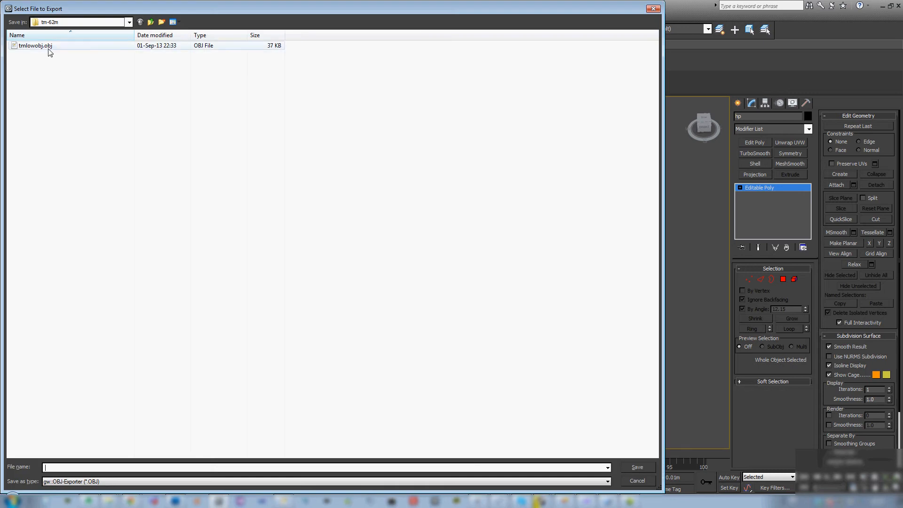
- Replace "low" with "high" in the file name and export the high-poly OBJ with triangle faces, texture coordinates and smoothing groups
{"action": "double_click", "coordinate": [57, 468]}
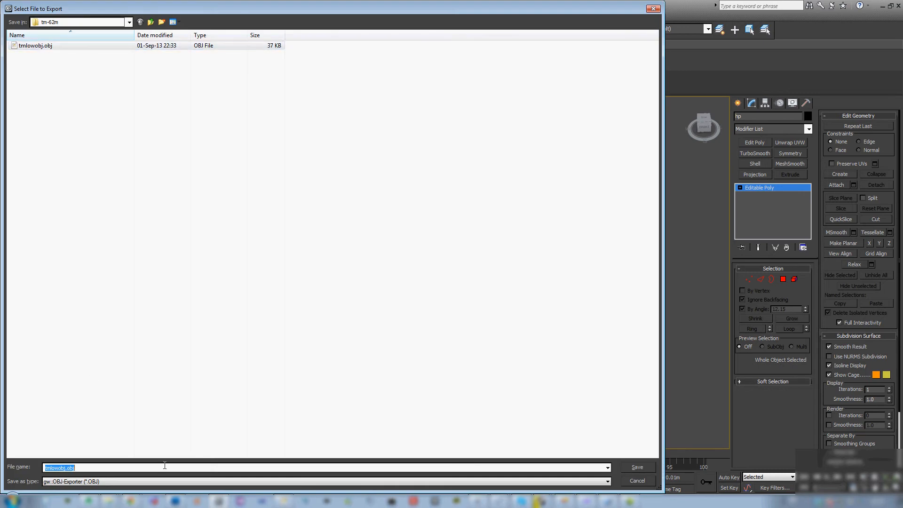
{"action": "key", "text": "Left"}
{"action": "key", "text": "Left"}
{"action": "key", "text": "Left"}
{"action": "key", "text": "BackSpace"}
{"action": "key", "text": "BackSpace"}
{"action": "key", "text": "Delete"}
{"action": "type", "text": "high"}
{"action": "left_click", "coordinate": [637, 467]}
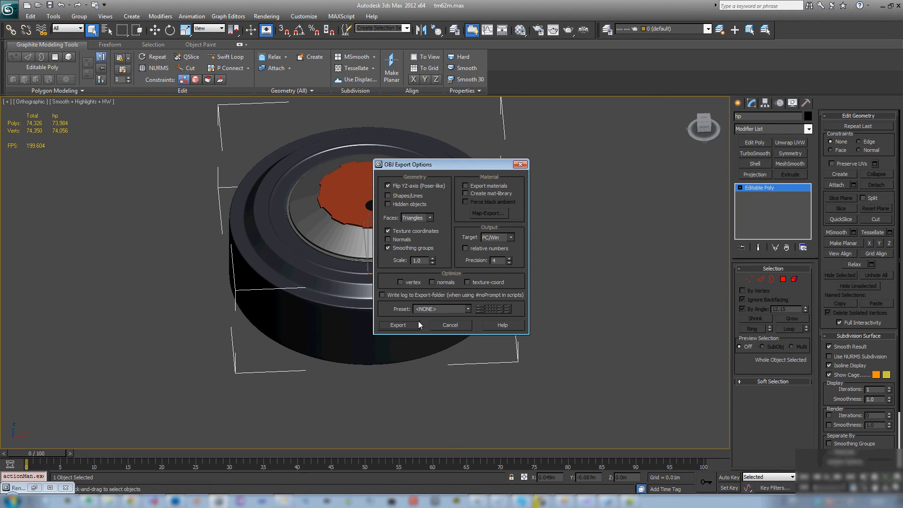
{"action": "left_click", "coordinate": [398, 325]}
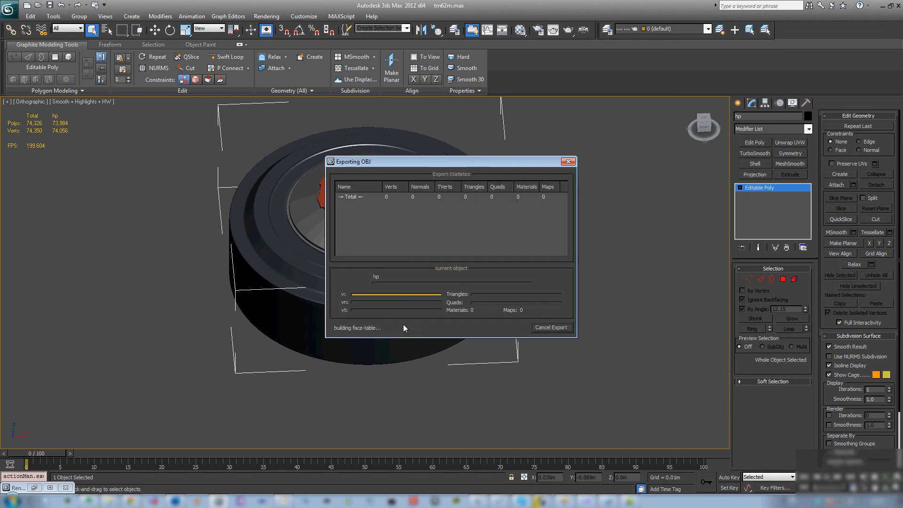